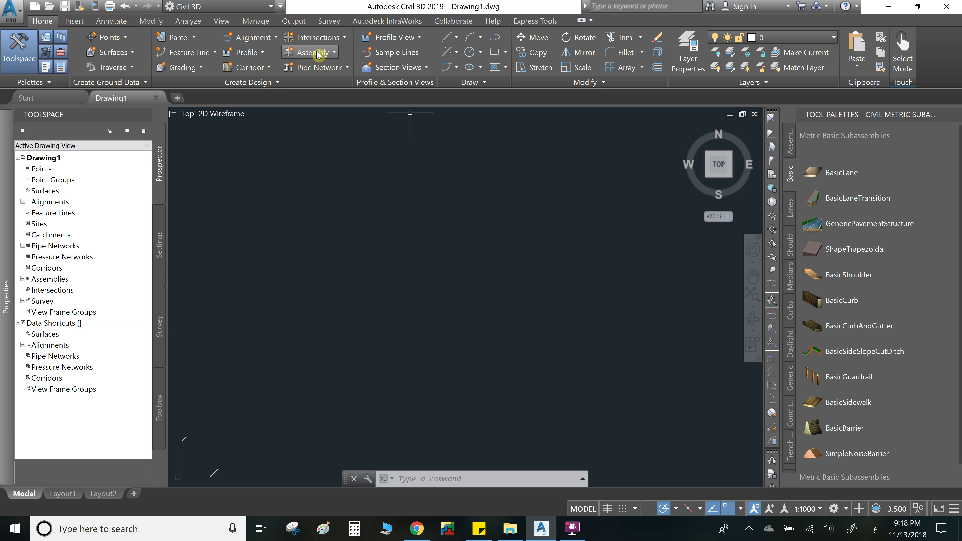
- Create an assembly named Assembly#1 and place its baseline near the middle of the drawing area
left_click(290, 73)
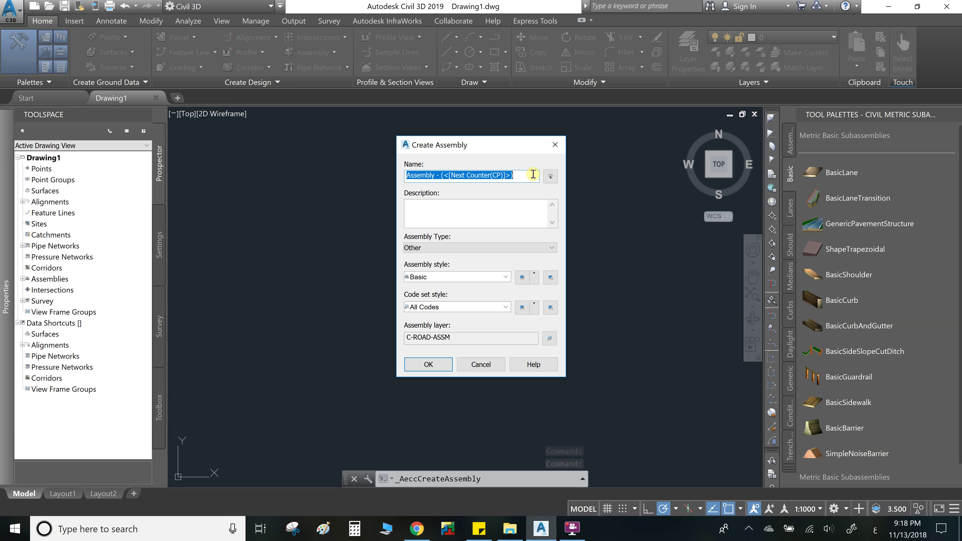
left_click(496, 175)
left_click_drag(487, 175, 441, 176)
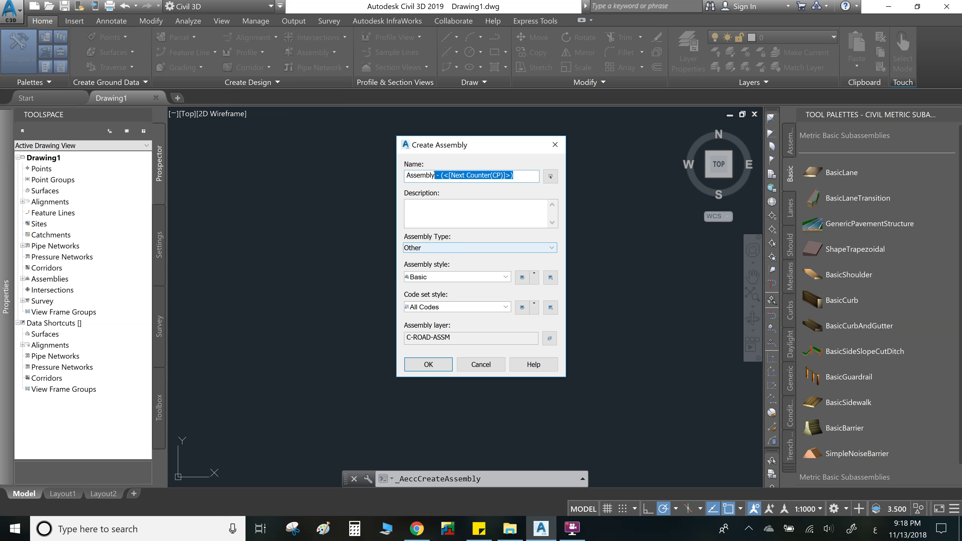
type("#1")
left_click(481, 203)
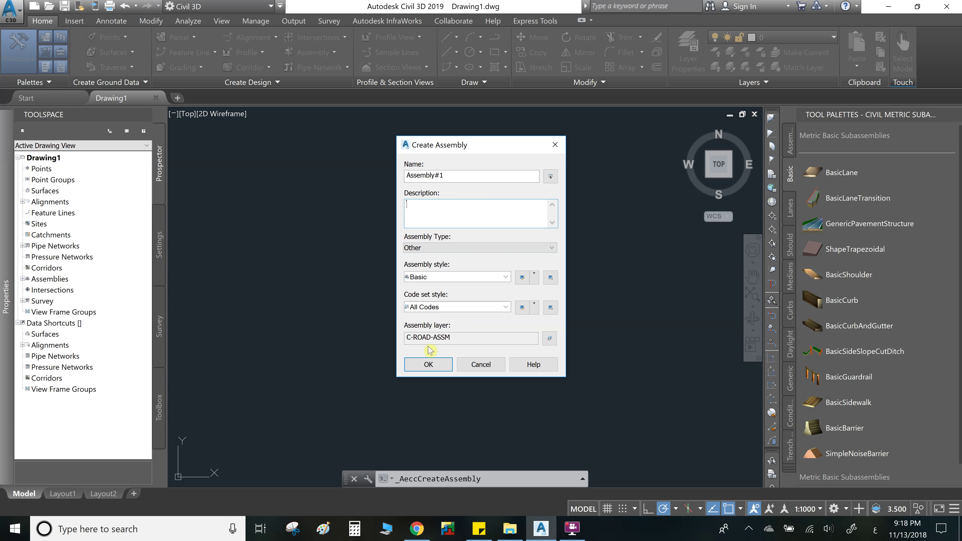
left_click(428, 364)
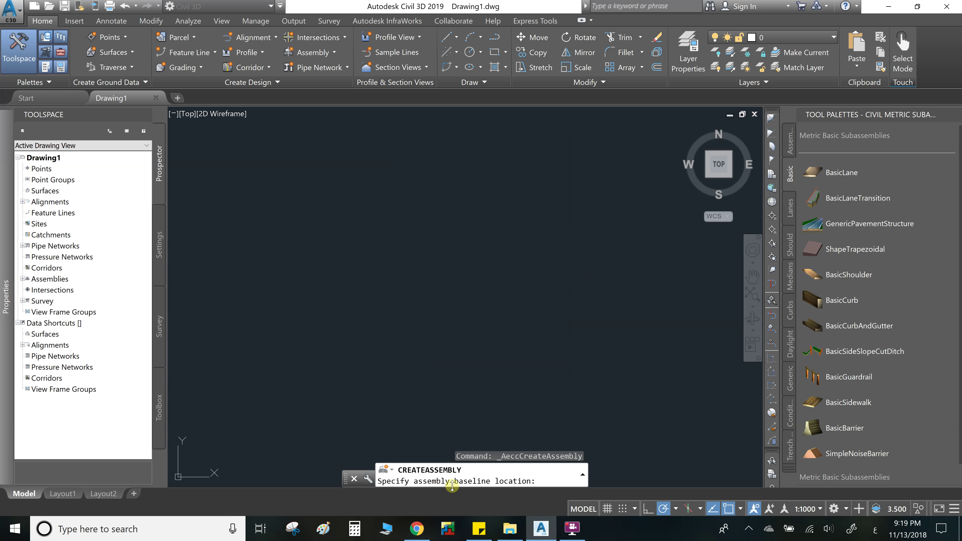
left_click(431, 288)
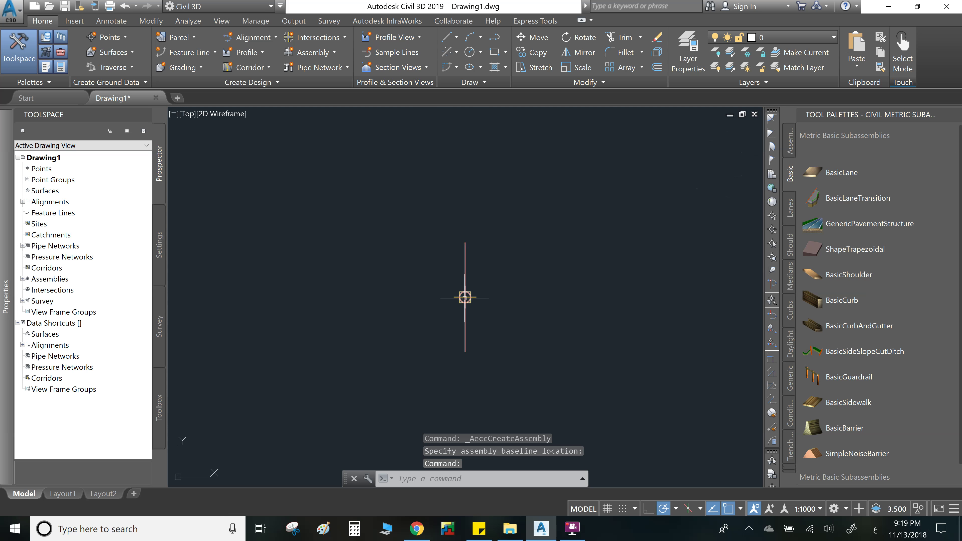
- Select the assembly baseline and toggle the subassembly tool palettes off and back on
scroll(481, 320, "up", 4)
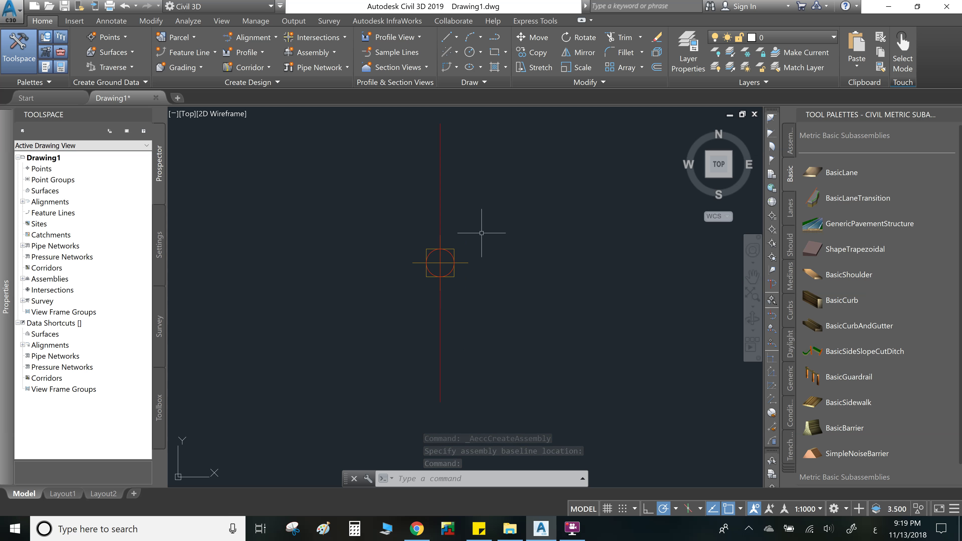
scroll(491, 306, "down", 2)
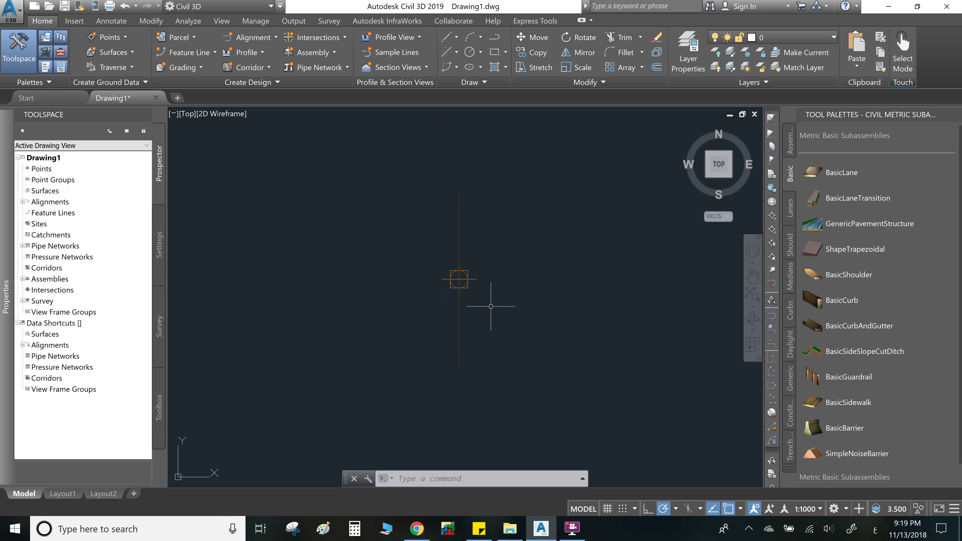
scroll(474, 284, "up", 2)
left_click(478, 223)
left_click(404, 240)
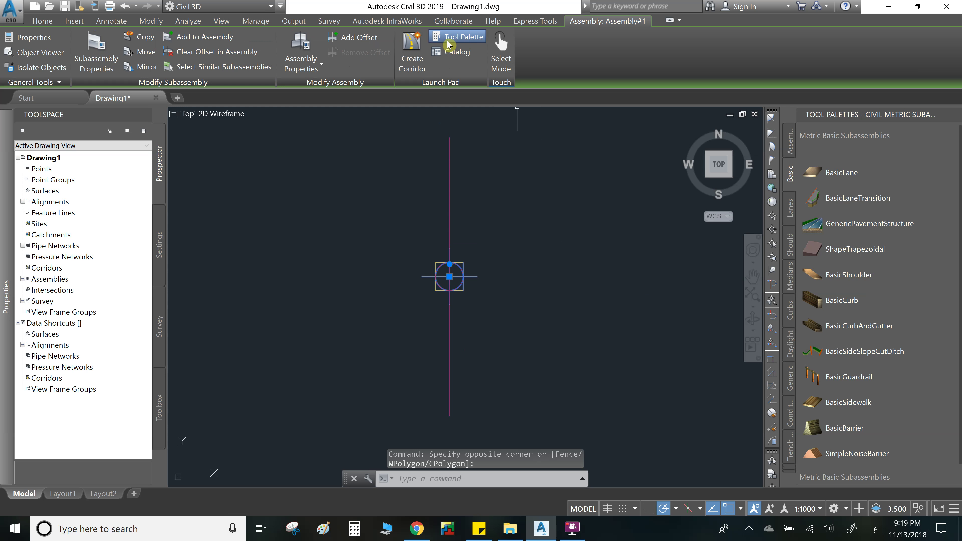
left_click(465, 40)
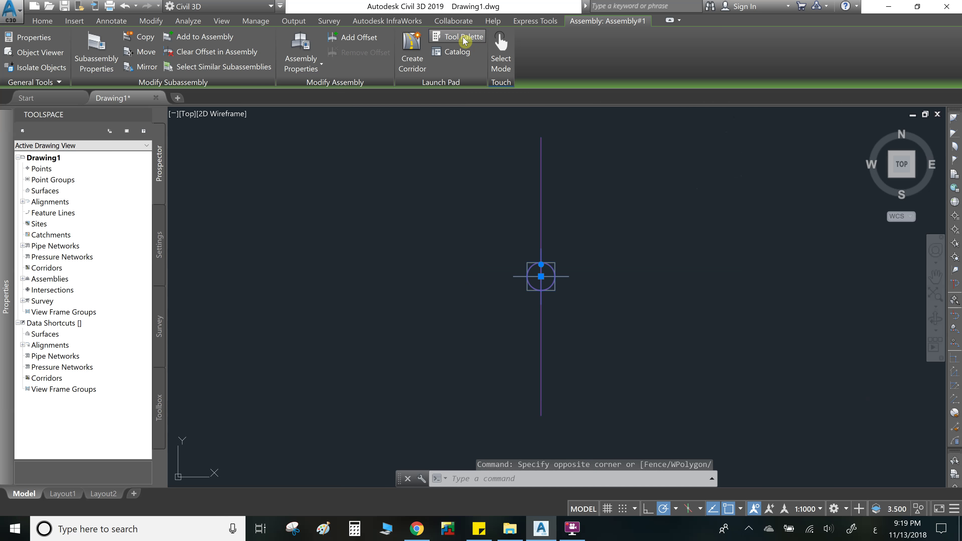
left_click(464, 40)
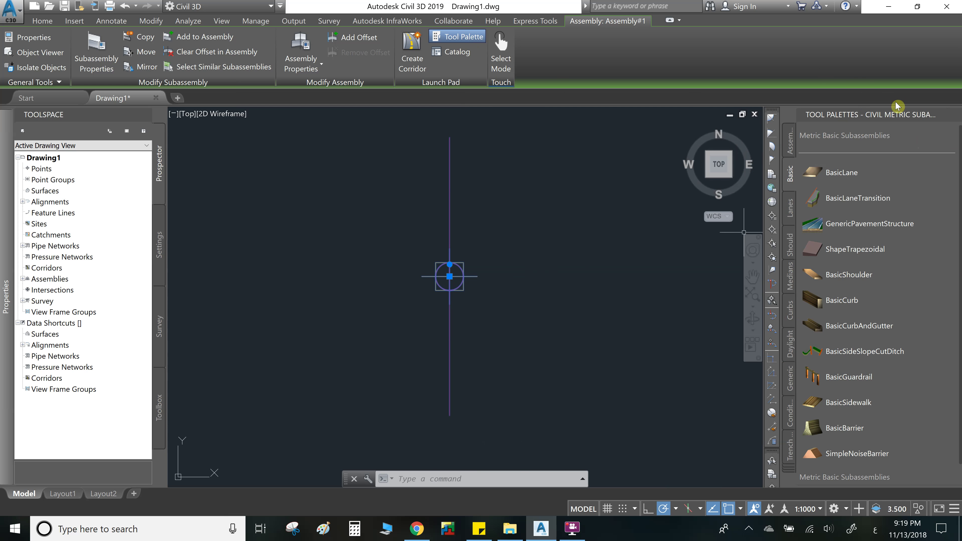
- Attach a BasicLane subassembly to each side of the assembly baseline
left_click(848, 177)
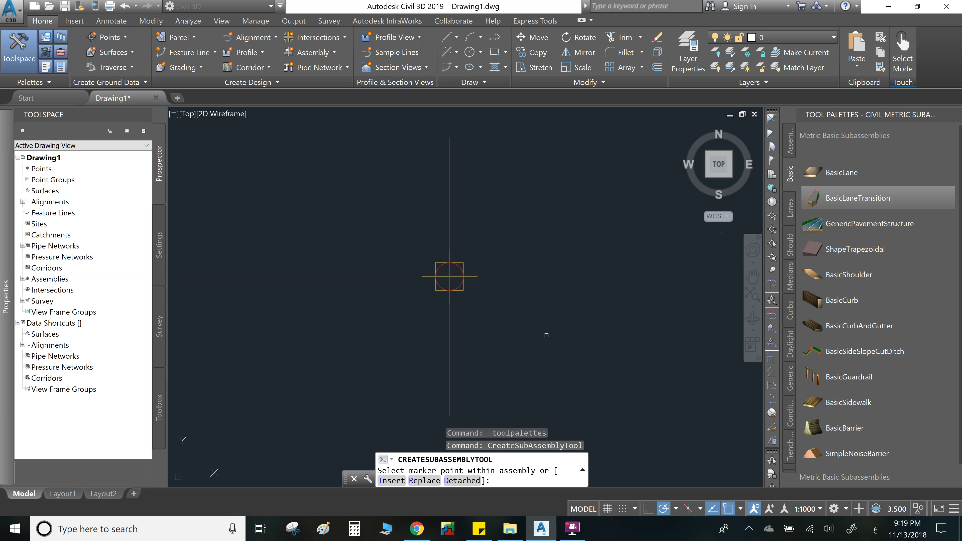
scroll(416, 268, "up", 2)
scroll(448, 263, "up", 2)
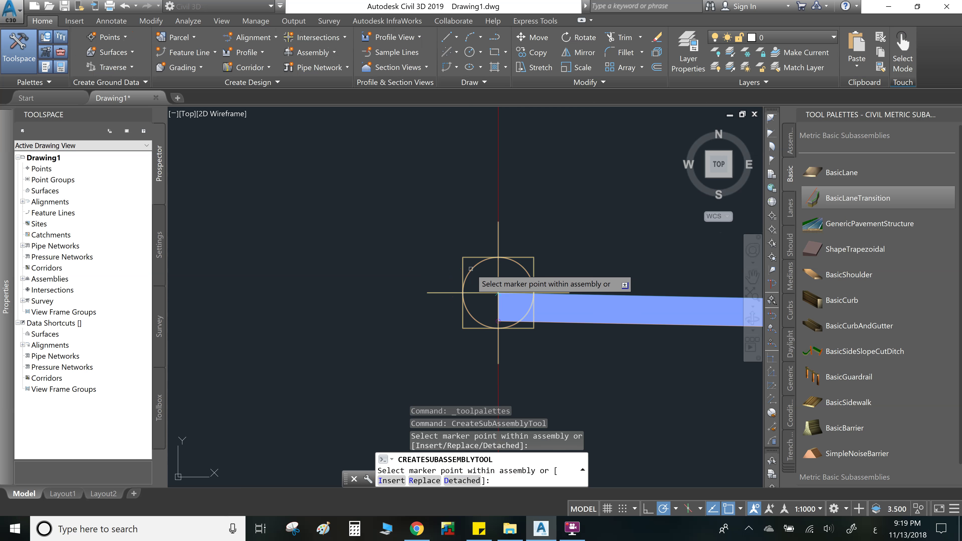
scroll(498, 293, "down", 3)
middle_click_drag(579, 326, 434, 281)
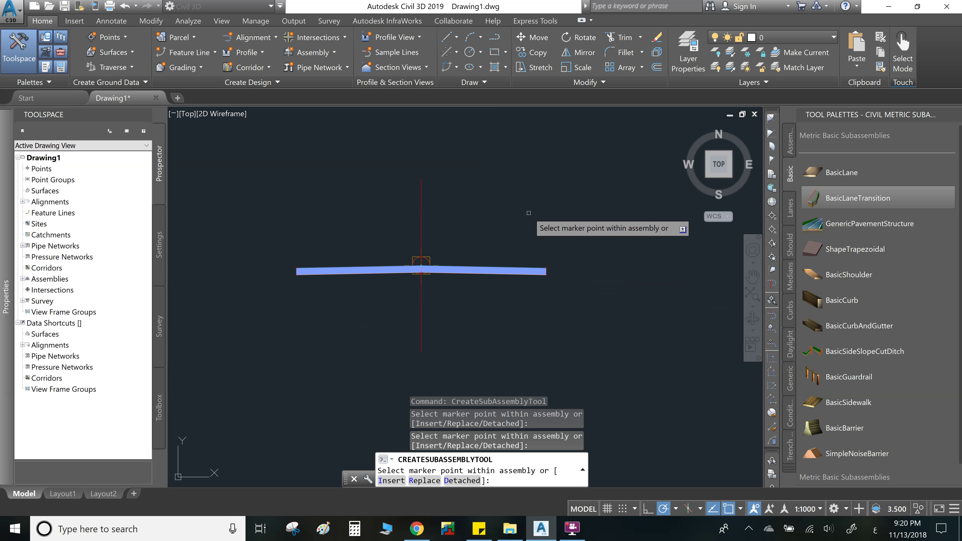
key("Escape")
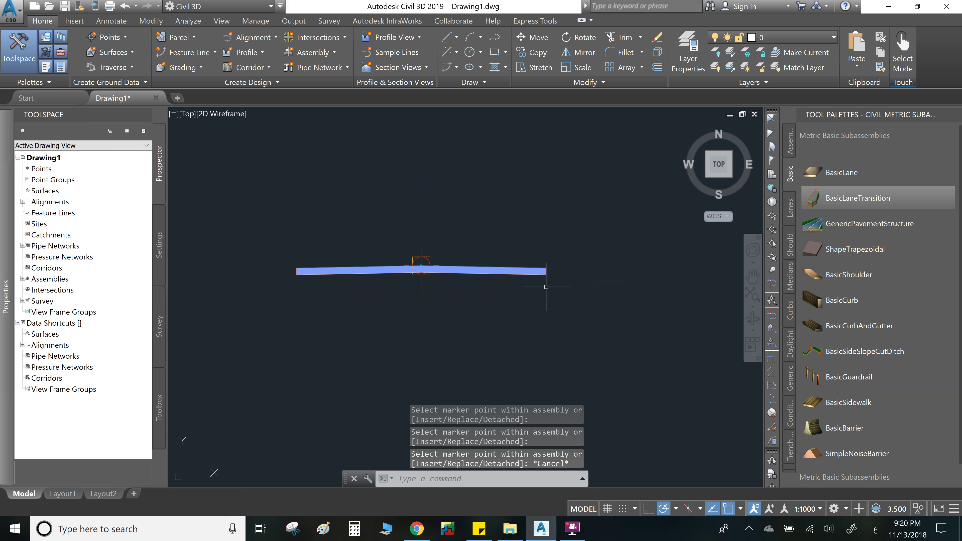
- Select the right-hand lane subassembly and set its width to 5 m
scroll(526, 242, "up", 3)
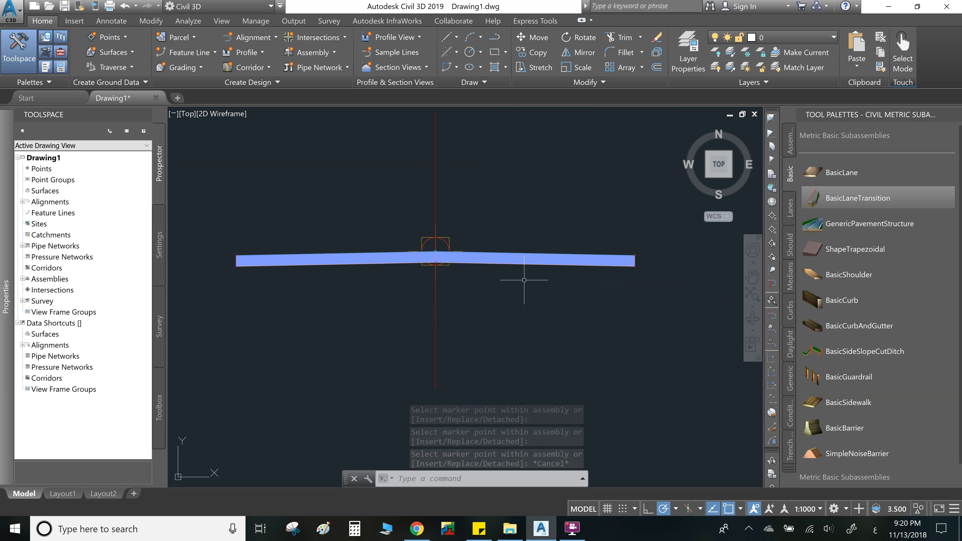
middle_click_drag(523, 285, 525, 317)
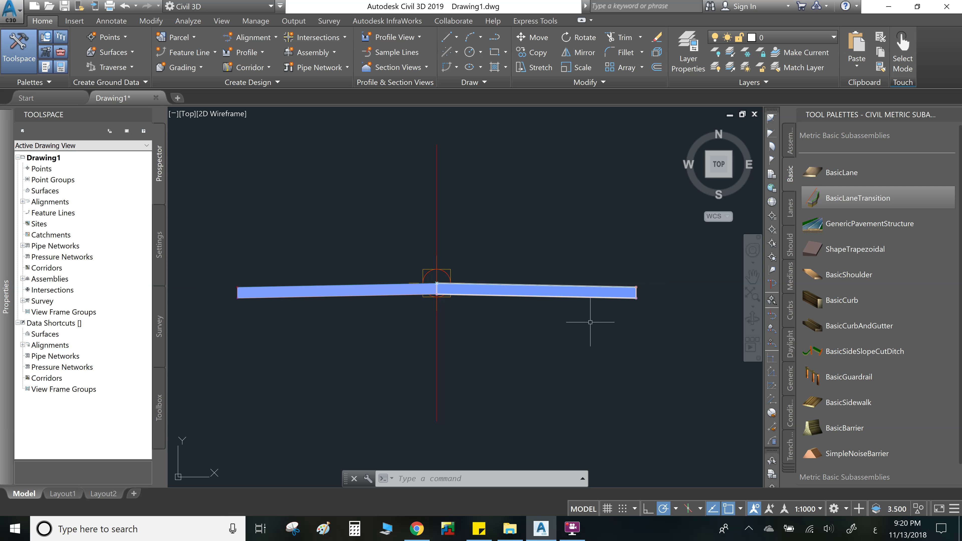
left_click(595, 332)
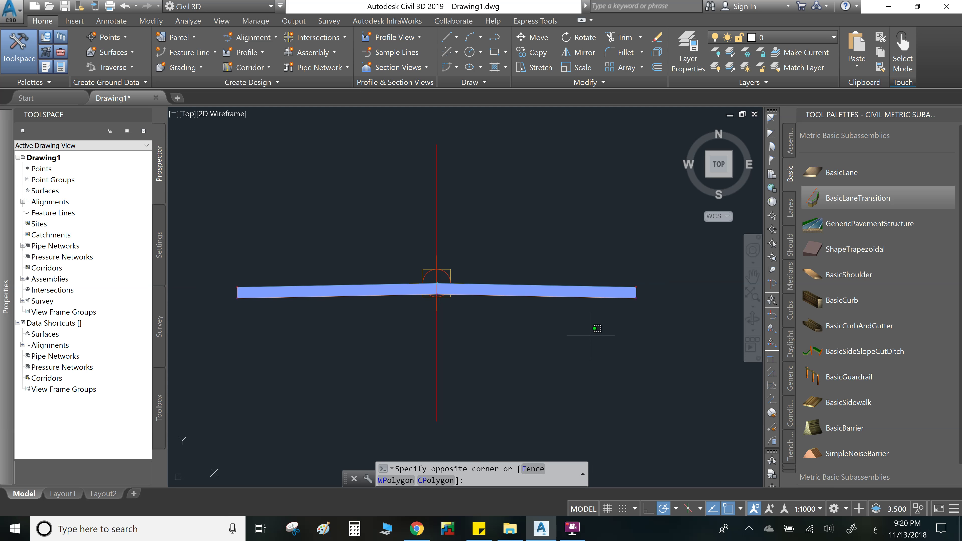
left_click(563, 271)
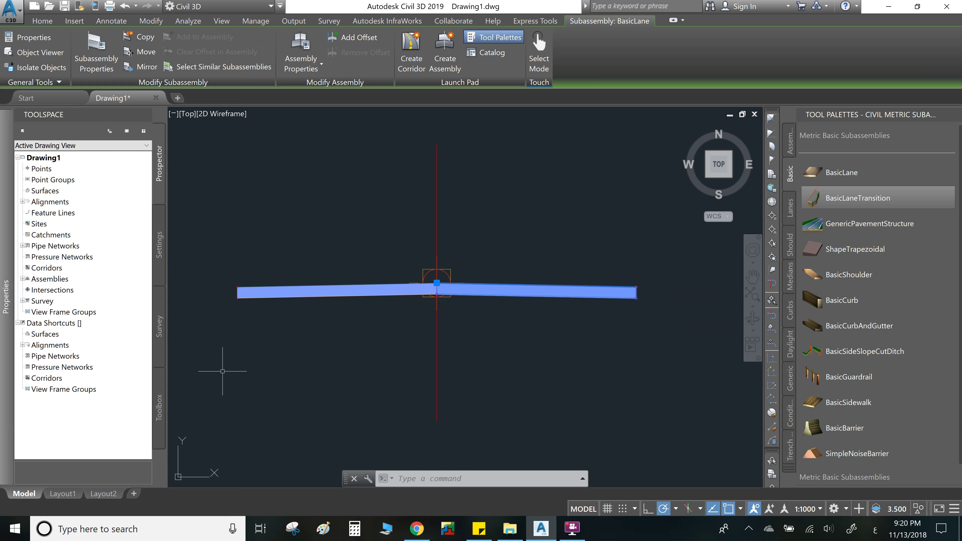
mouse_move(4, 303)
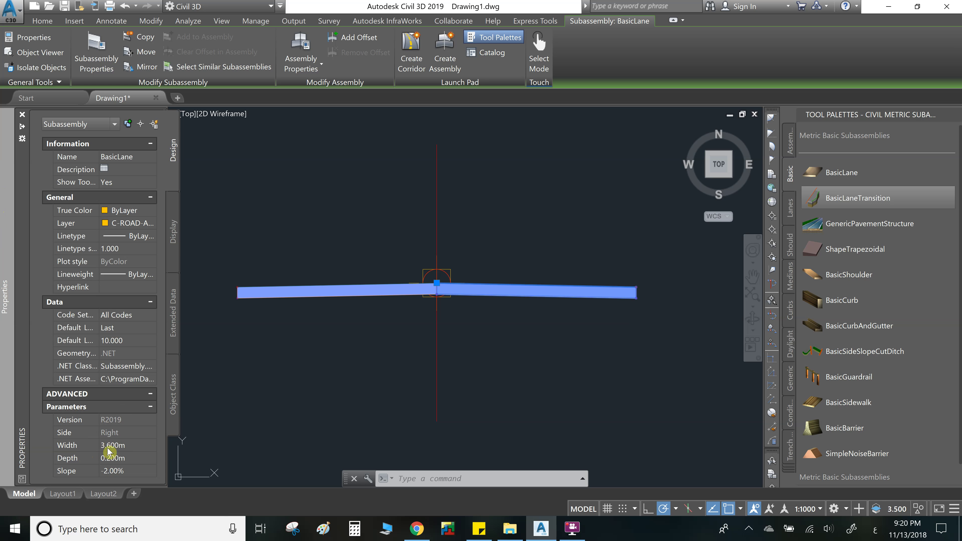
left_click(123, 448)
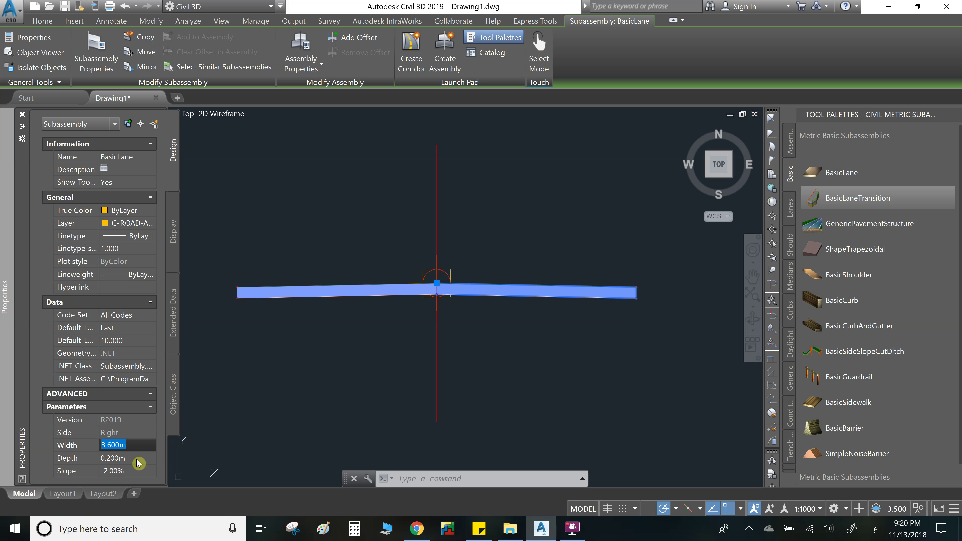
type("5")
key("Tab")
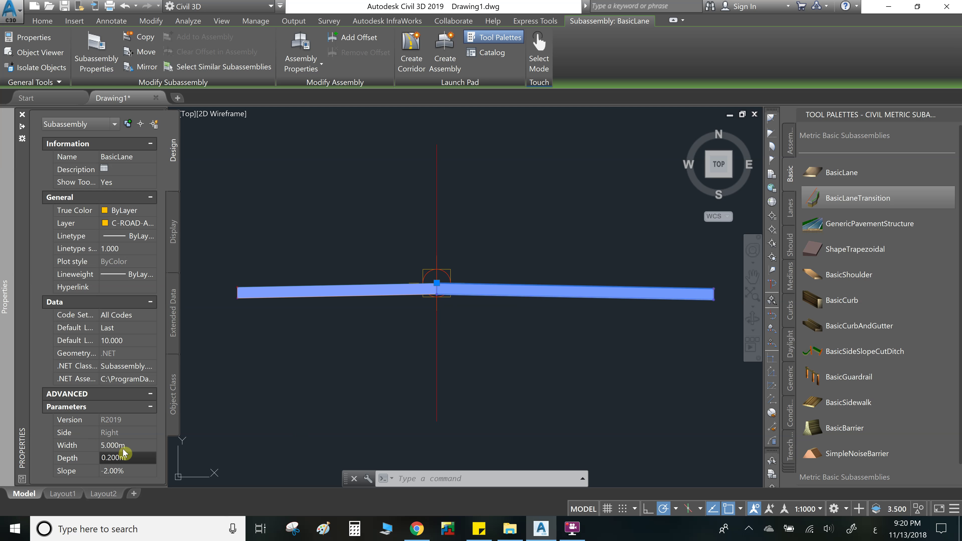
- Set the right-hand lane's width to 3.6 m and deselect it
left_click(123, 445)
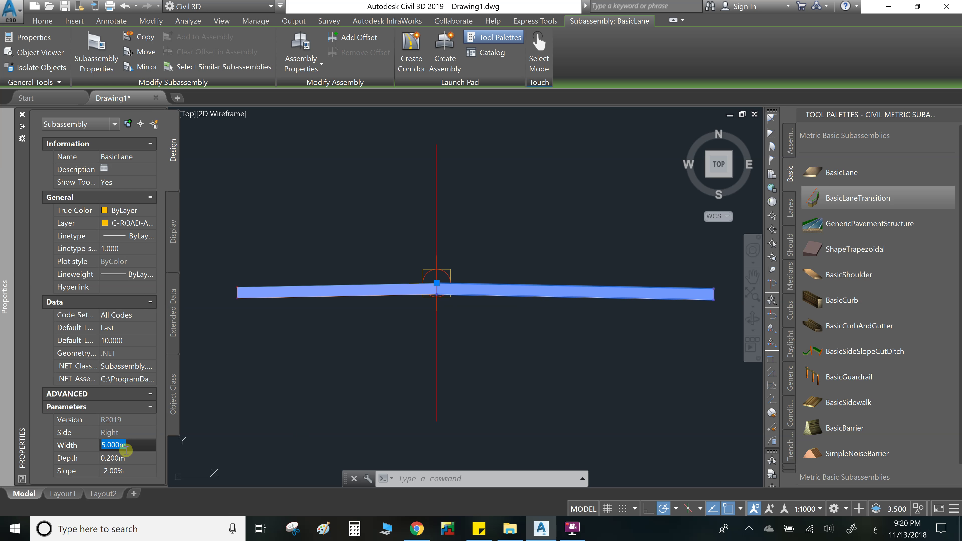
type("3.6")
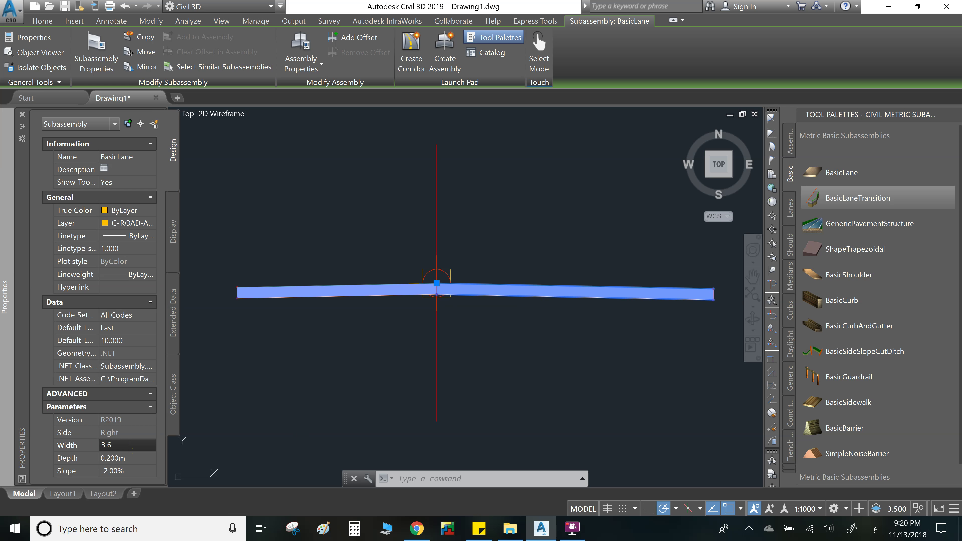
left_click(125, 457)
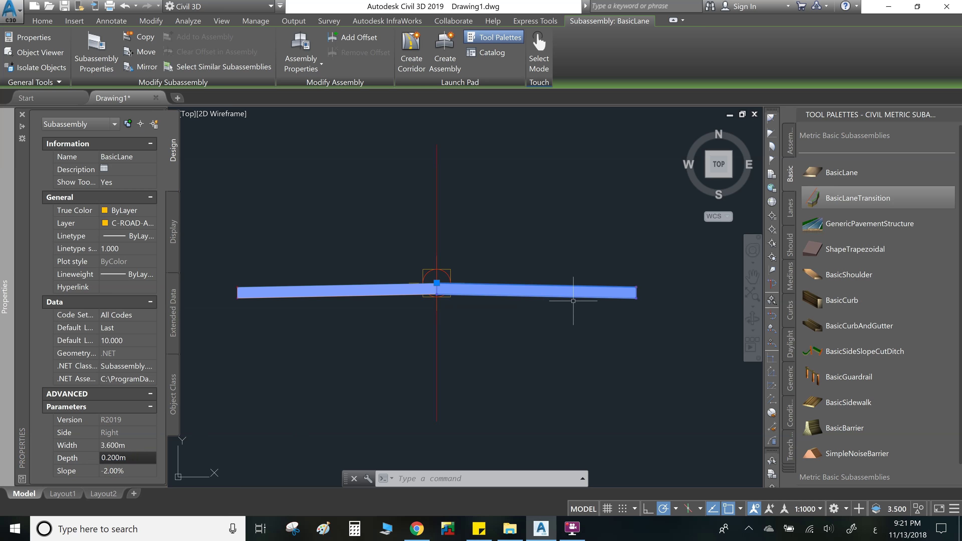
key("Escape")
key("Escape")
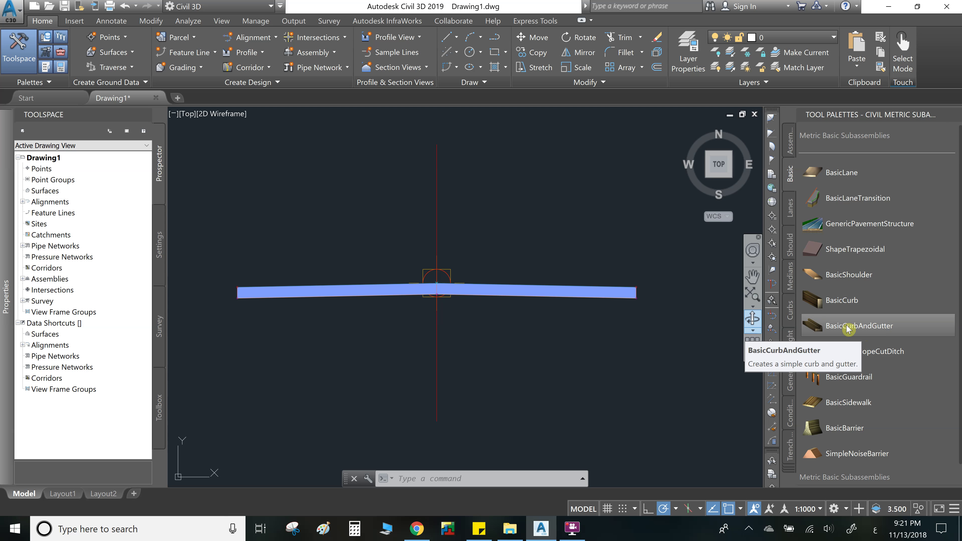
- Attach a BasicCurbAndGutter subassembly to the upper outer edge of both lanes
left_click(872, 328)
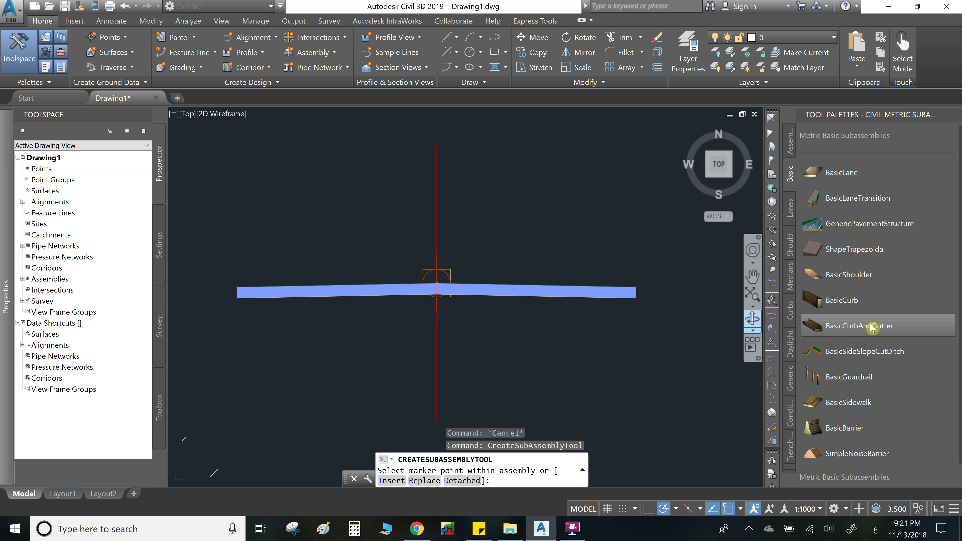
scroll(644, 292, "up", 10)
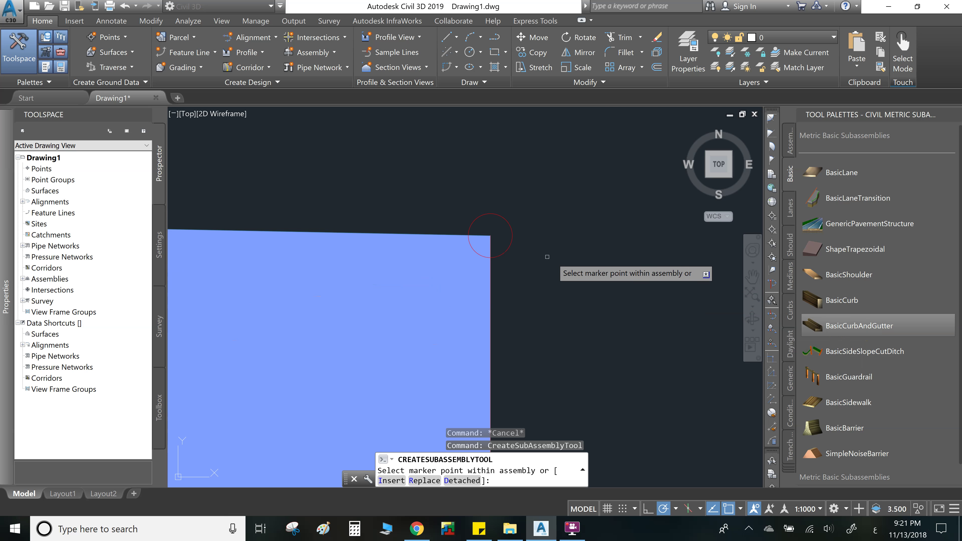
left_click(507, 228)
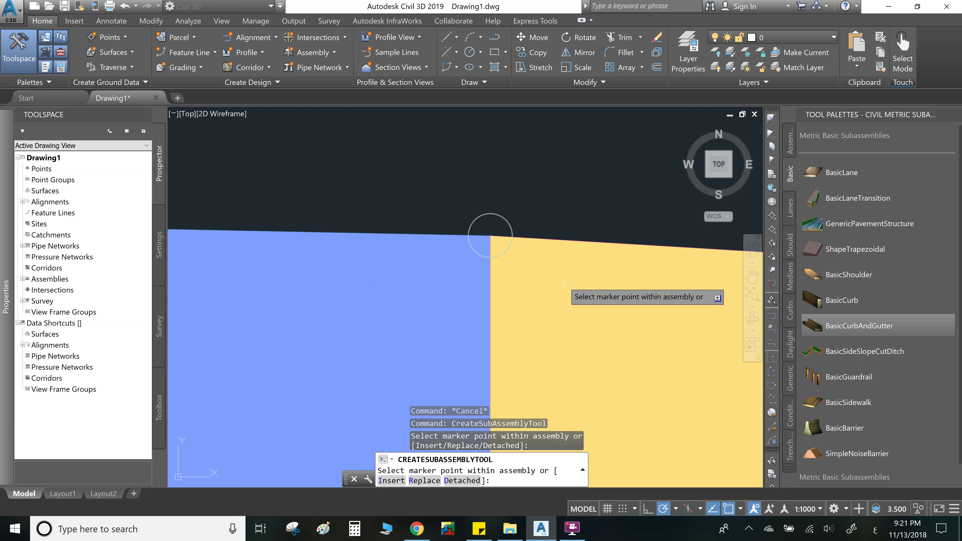
scroll(565, 283, "down", 8)
scroll(472, 301, "up", 8)
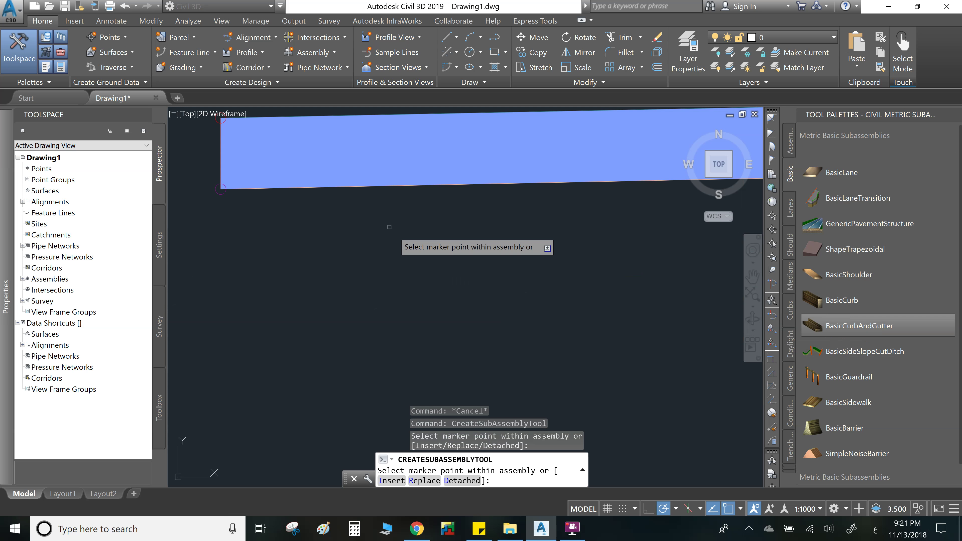
middle_click_drag(452, 316, 655, 451)
scroll(382, 237, "down", 2)
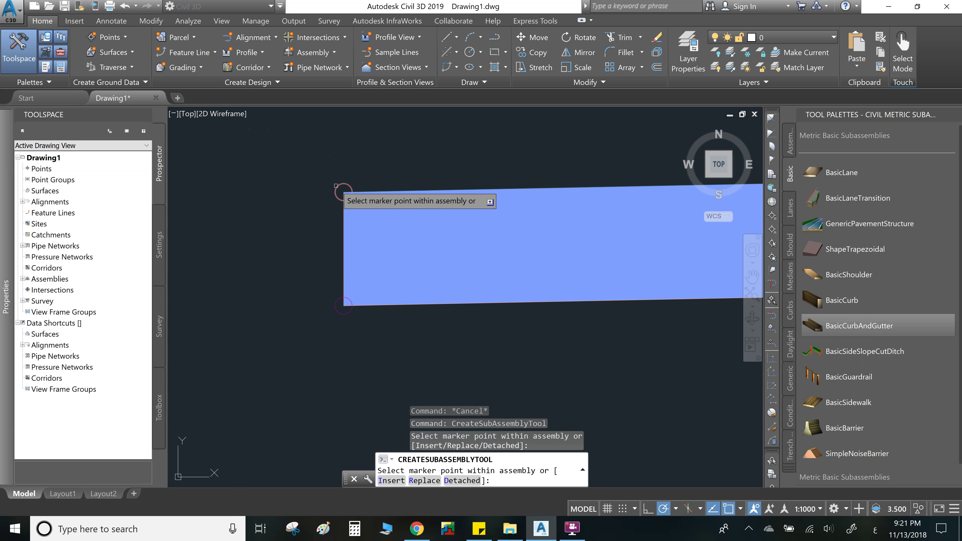
scroll(462, 330, "down", 5)
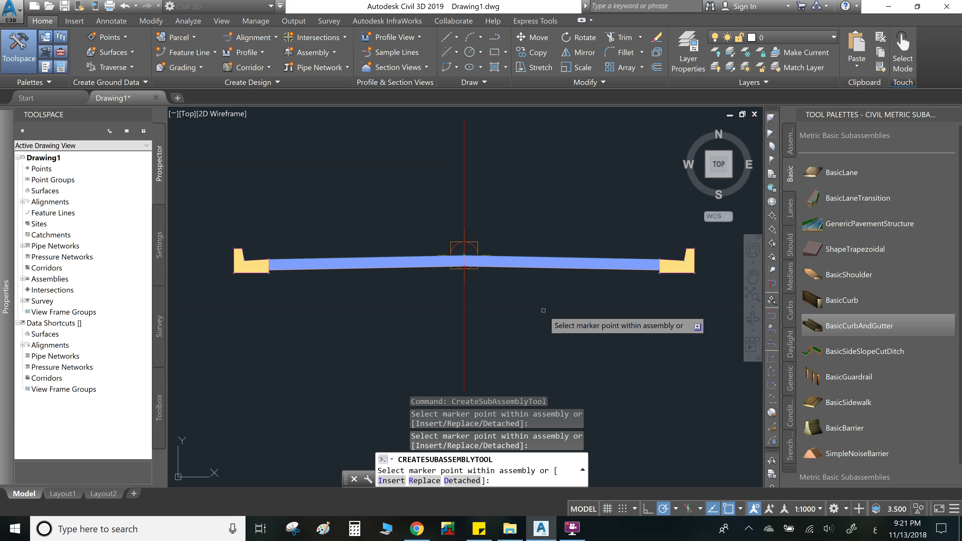
key("Escape")
key("Escape")
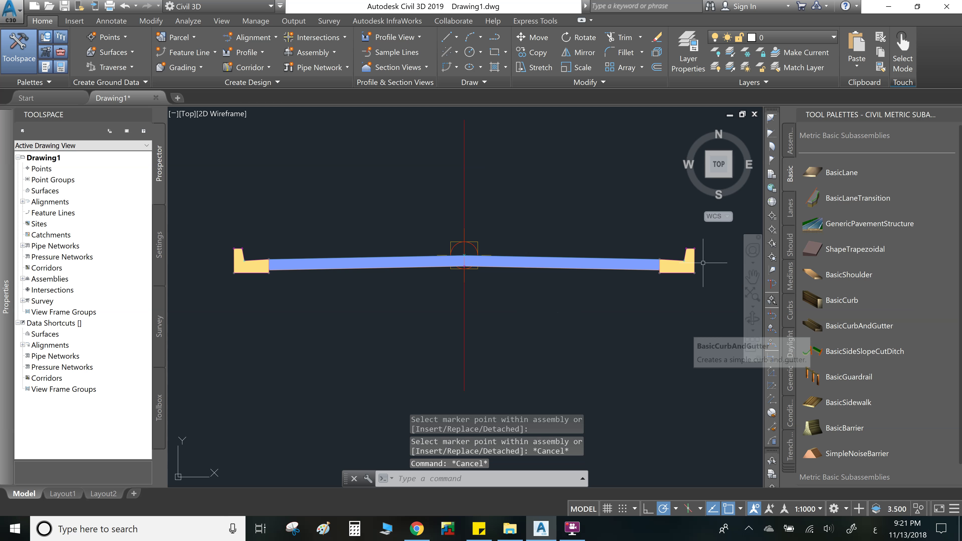
- Select the right-hand curb-and-gutter subassembly and examine its parameters, widening the property name column to read them in full
scroll(670, 301, "up", 2)
scroll(489, 362, "up", 2)
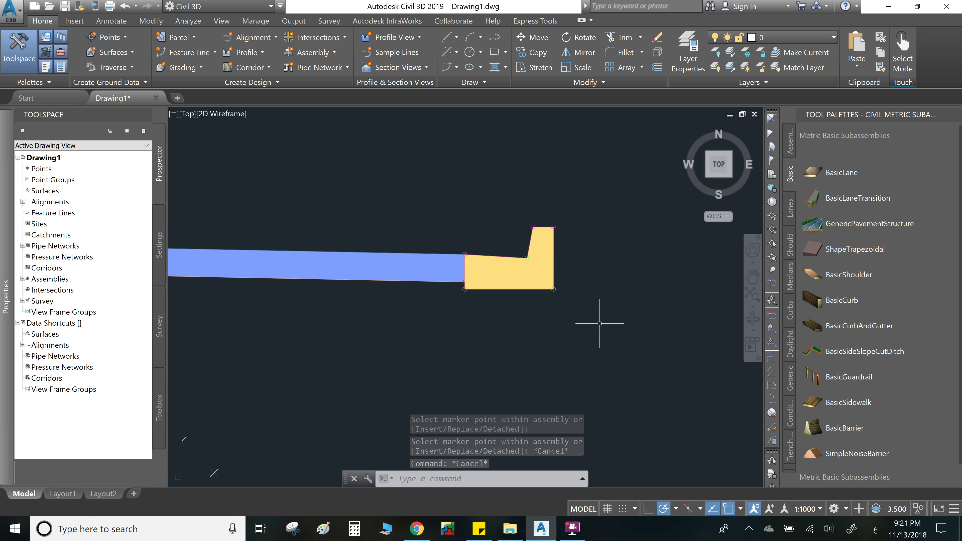
scroll(544, 250, "up", 1)
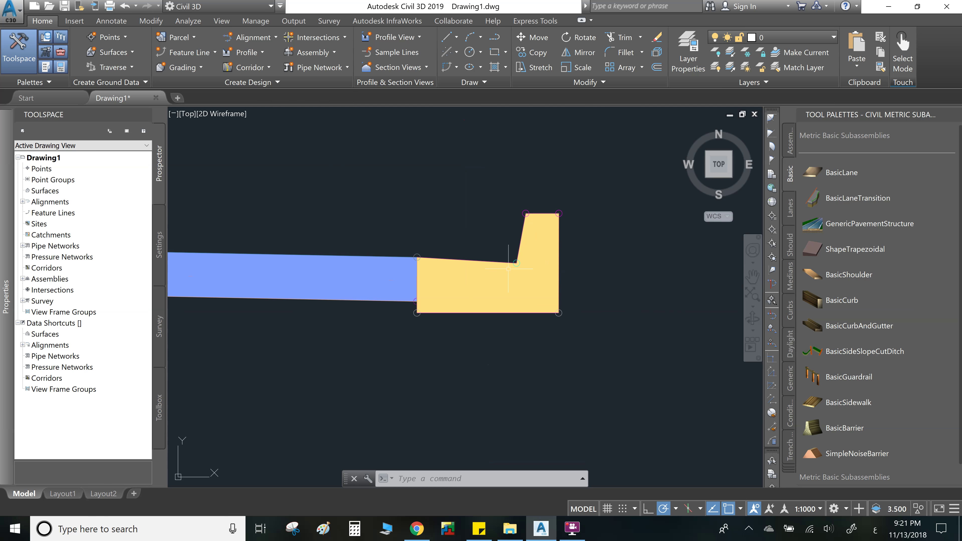
left_click(604, 363)
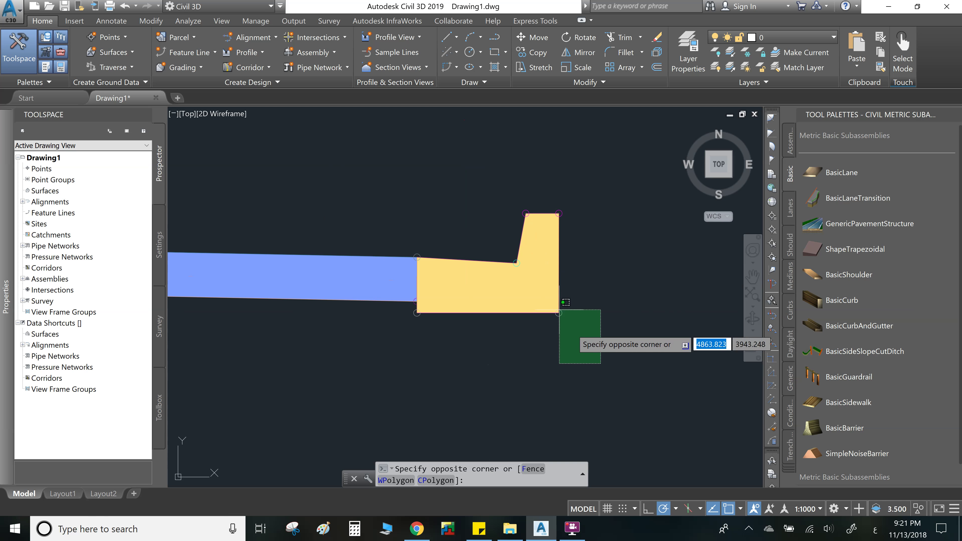
left_click(494, 224)
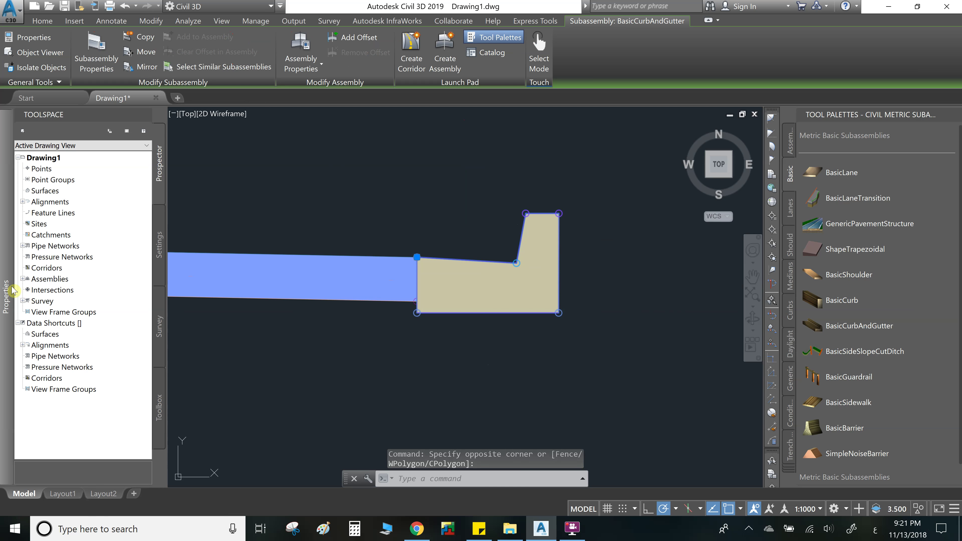
mouse_move(13, 291)
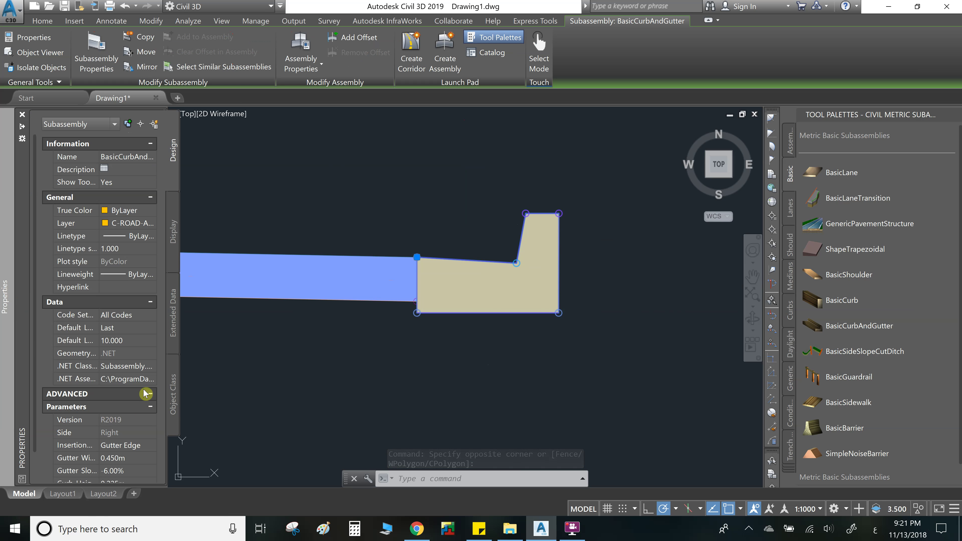
scroll(130, 422, "down", 2)
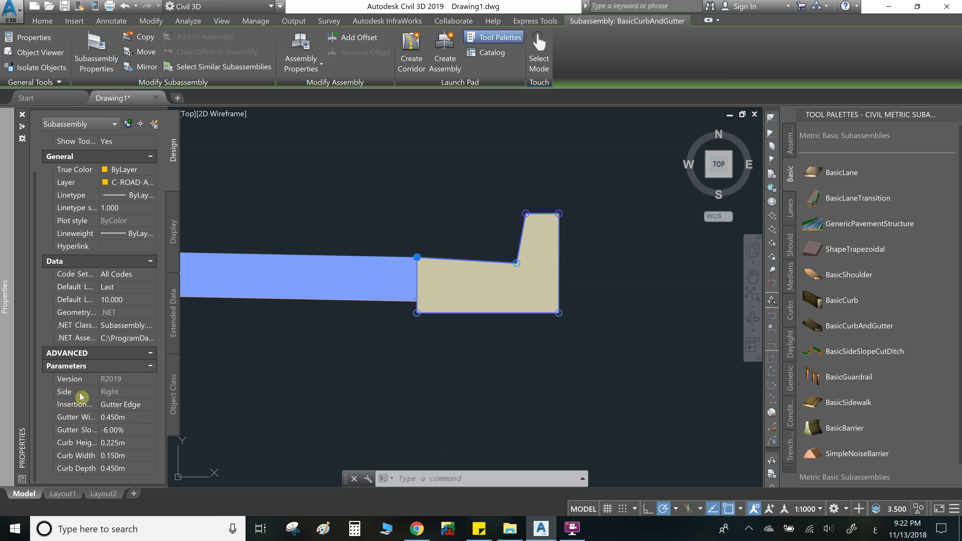
left_click_drag(97, 383, 123, 382)
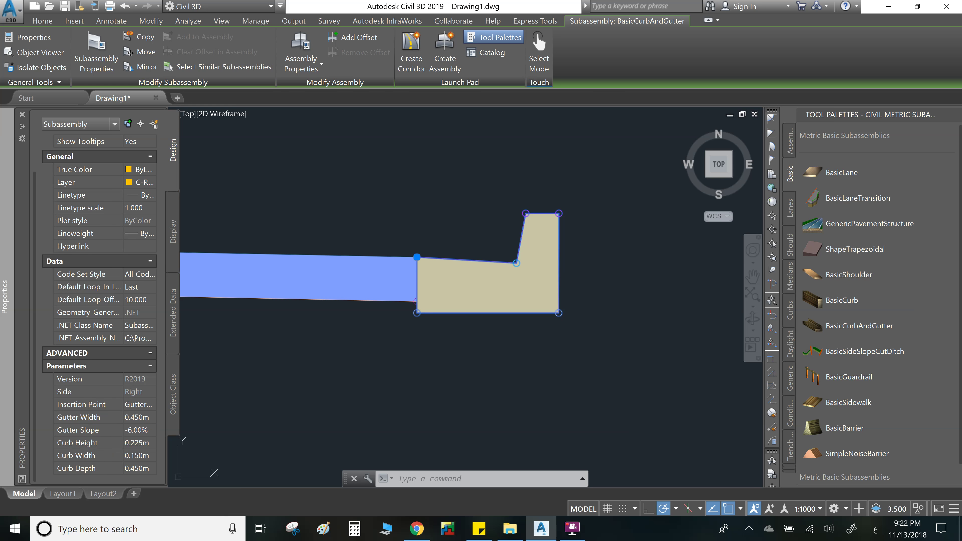
mouse_move(5, 393)
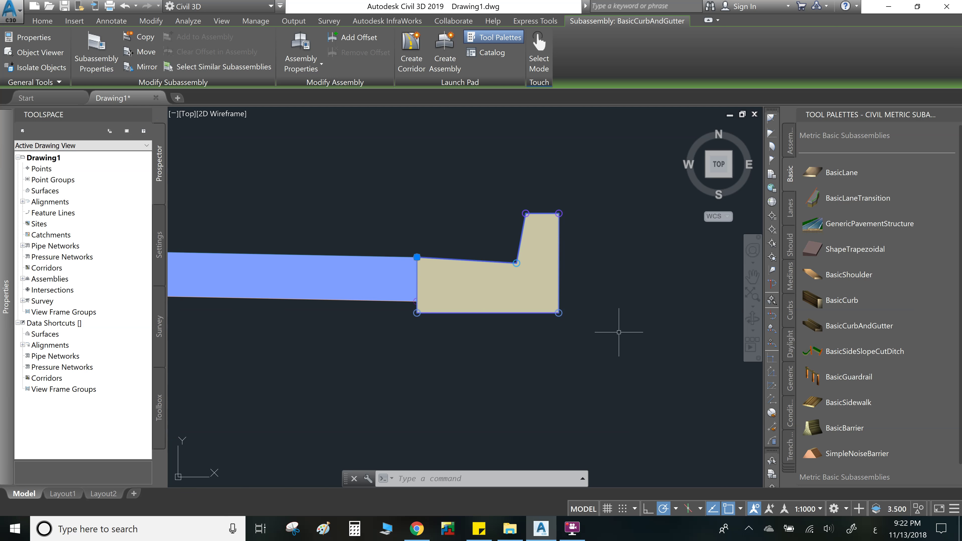
- Open the BasicCurbAndGutter help page, read its dimension diagram, input parameters, codes and coding diagram, and close it
right_click(862, 333)
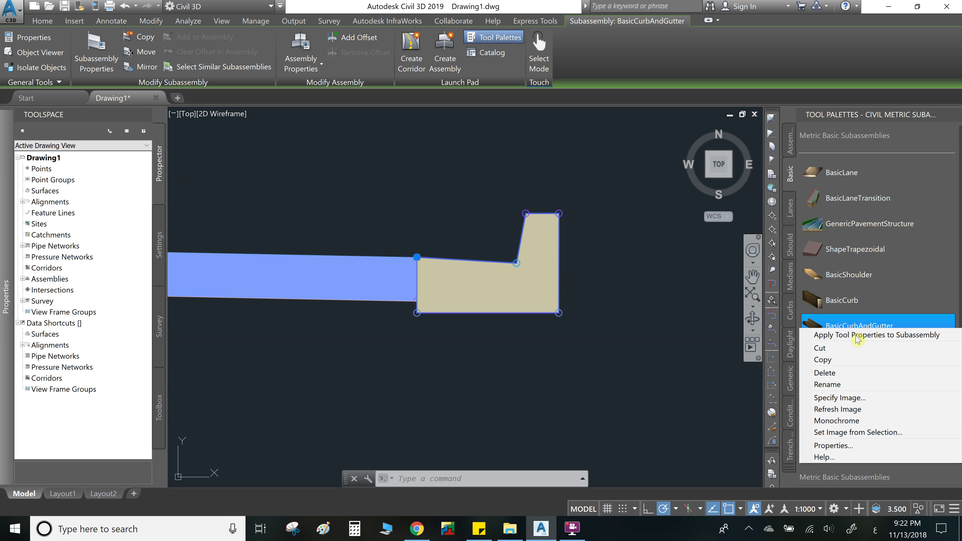
left_click(822, 459)
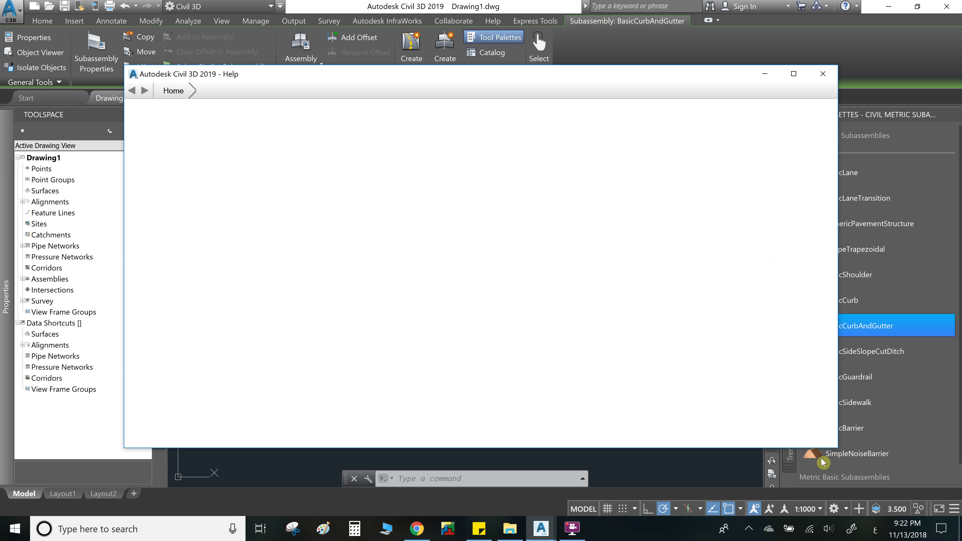
left_click(794, 74)
scroll(515, 301, "down", 2)
scroll(509, 233, "up", 2)
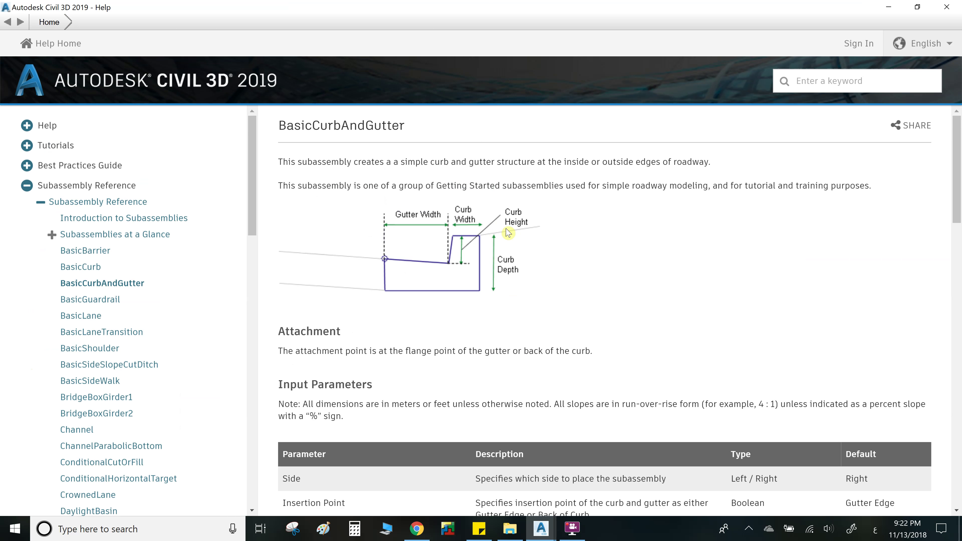
scroll(421, 306, "down", 5)
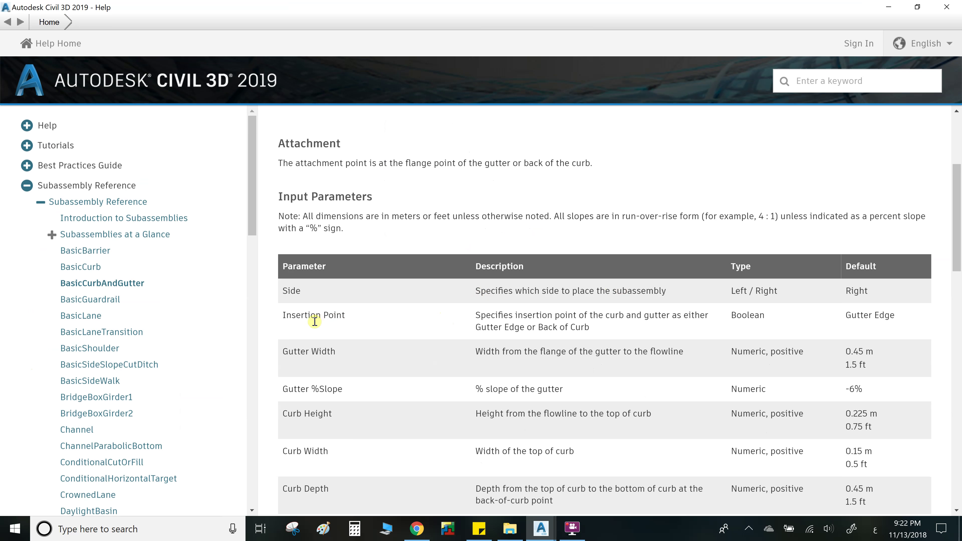
scroll(380, 365, "down", 2)
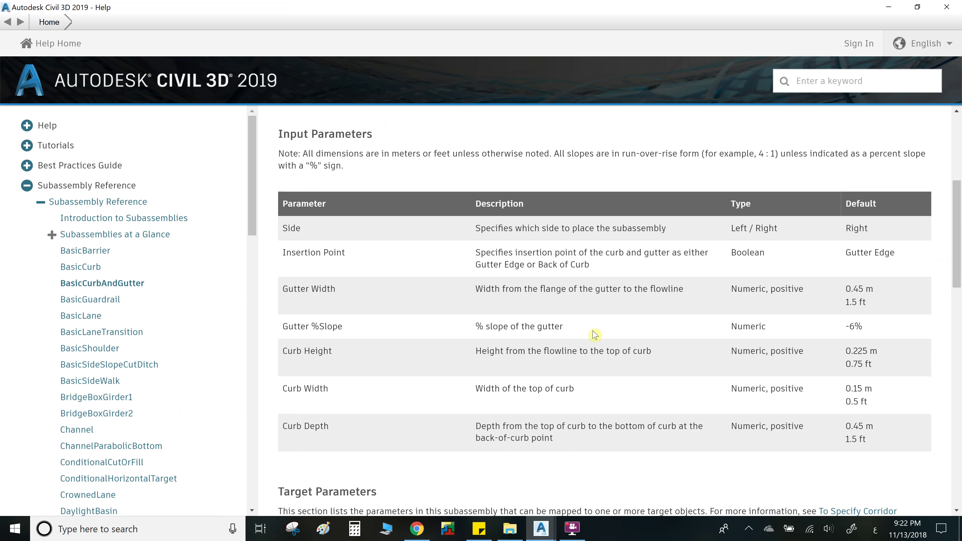
scroll(595, 333, "up", 6)
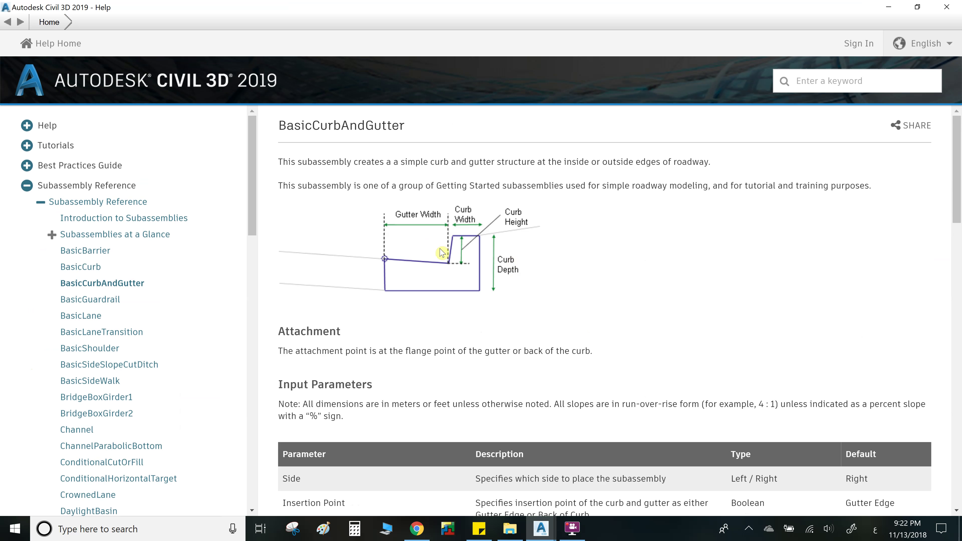
scroll(441, 253, "down", 20)
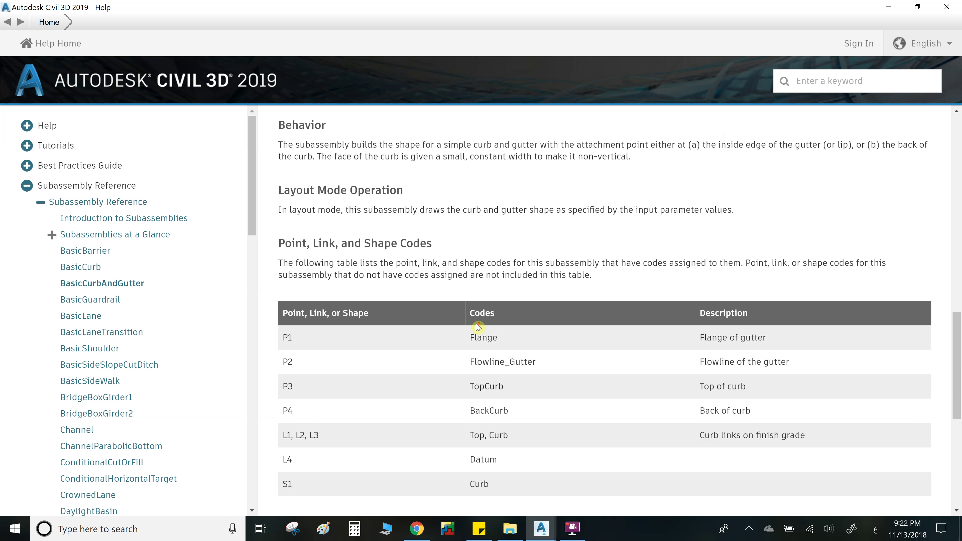
scroll(477, 328, "down", 8)
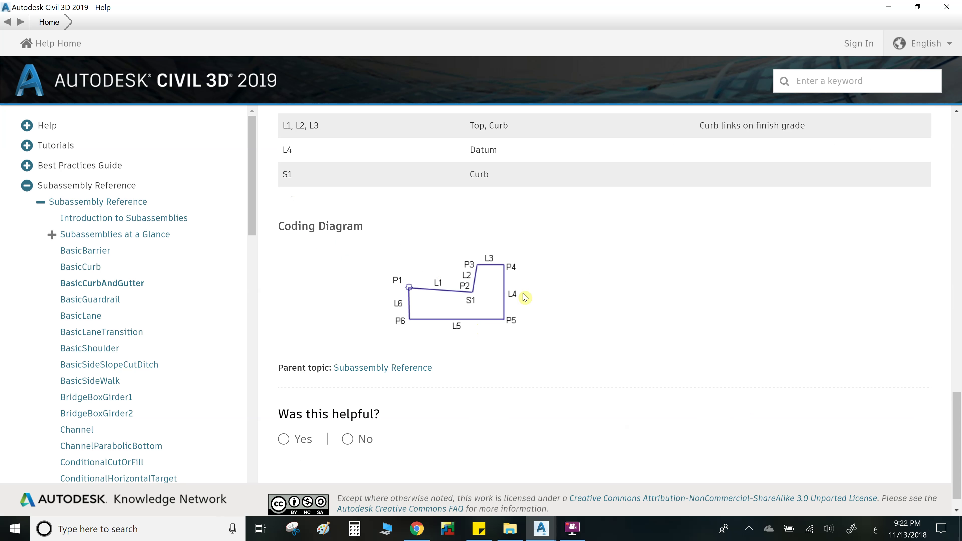
scroll(390, 300, "down", 1)
scroll(516, 327, "up", 12)
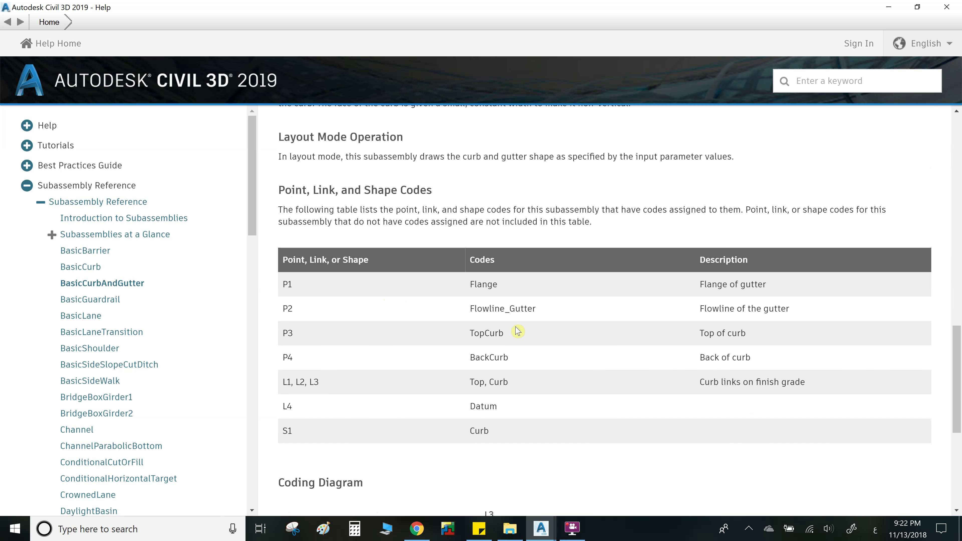
scroll(516, 327, "up", 20)
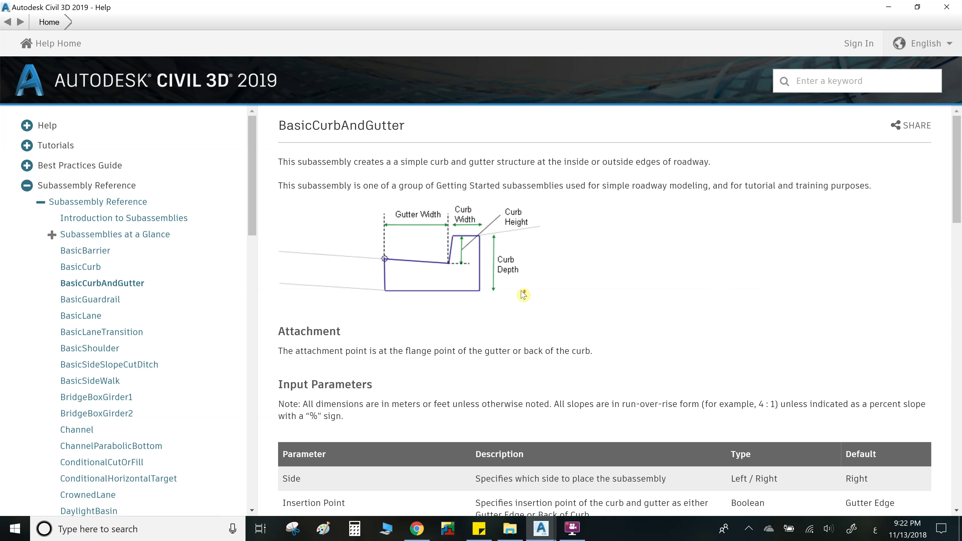
left_click(947, 7)
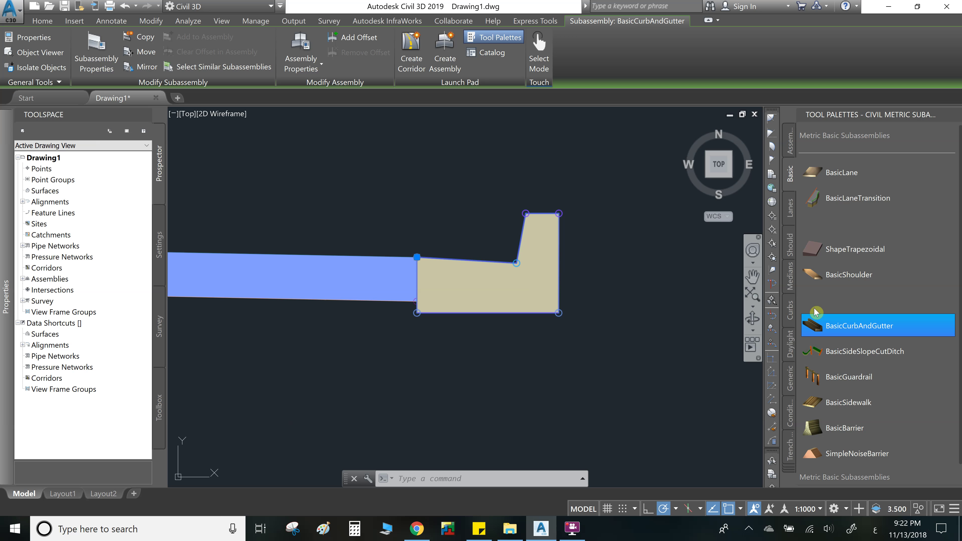
- Deselect the right-hand curb-and-gutter subassembly
right_click(838, 328)
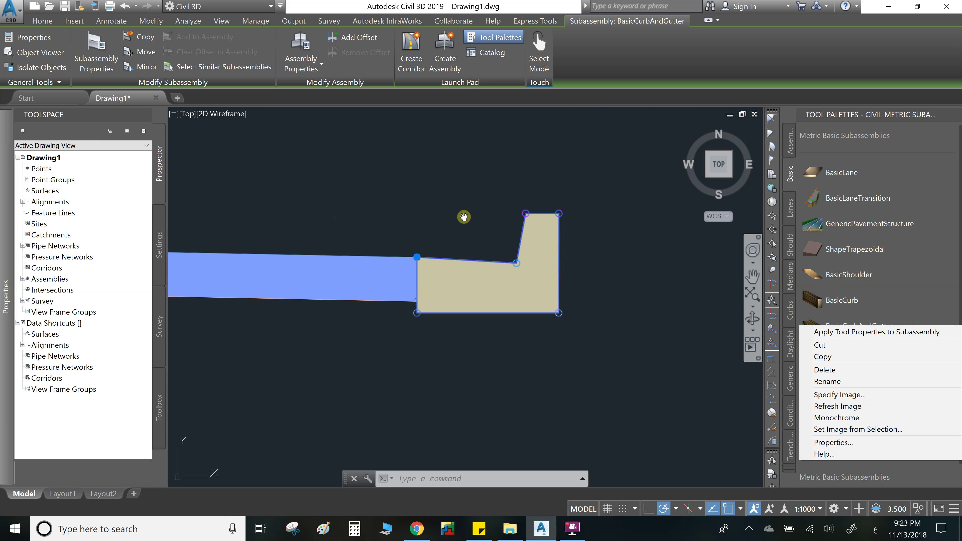
left_click(416, 224)
key("Escape")
scroll(511, 202, "down", 4)
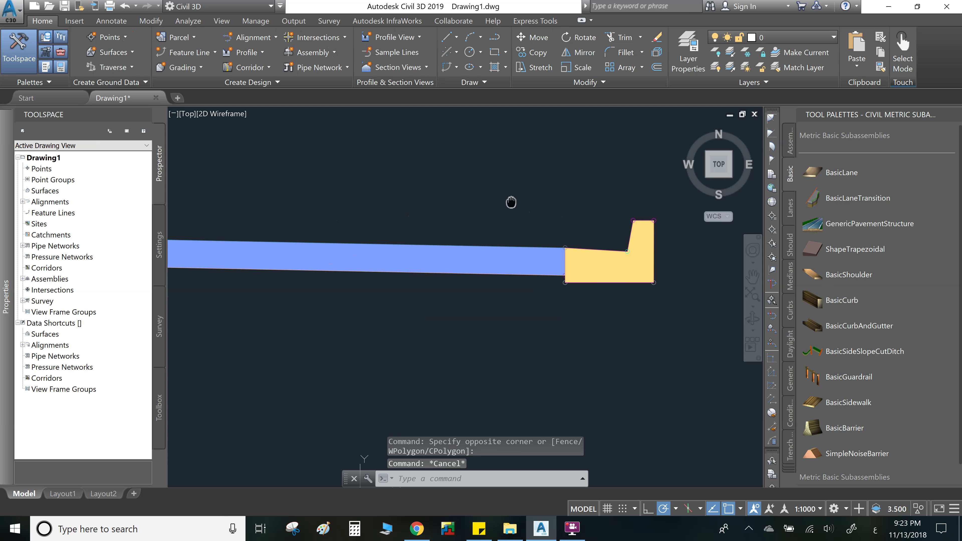
scroll(523, 231, "down", 4)
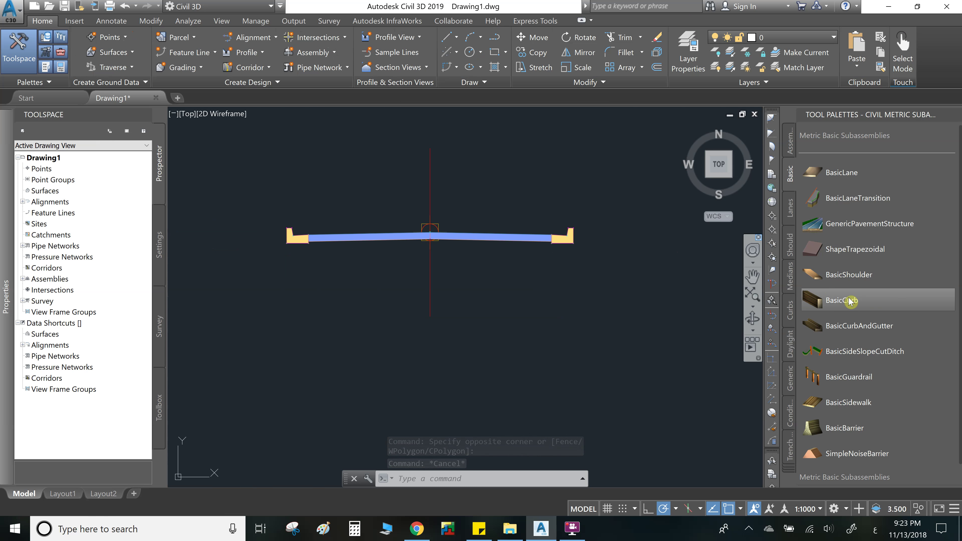
- Attach a BasicSidewalk subassembly to the top back-of-curb point of the curb and gutter on both sides
scroll(870, 265, "down", 1)
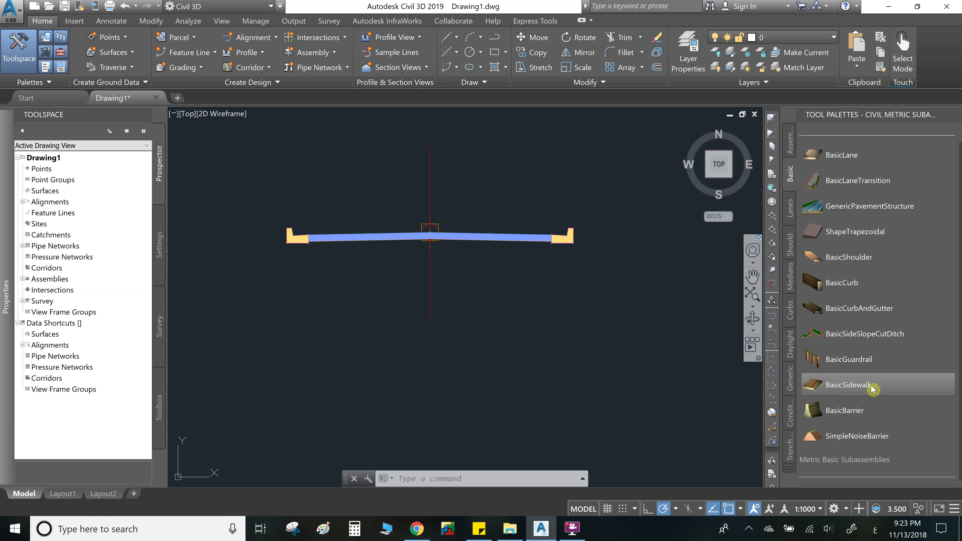
left_click(862, 391)
scroll(583, 243, "up", 5)
middle_click_drag(544, 228, 544, 316)
scroll(544, 316, "up", 4)
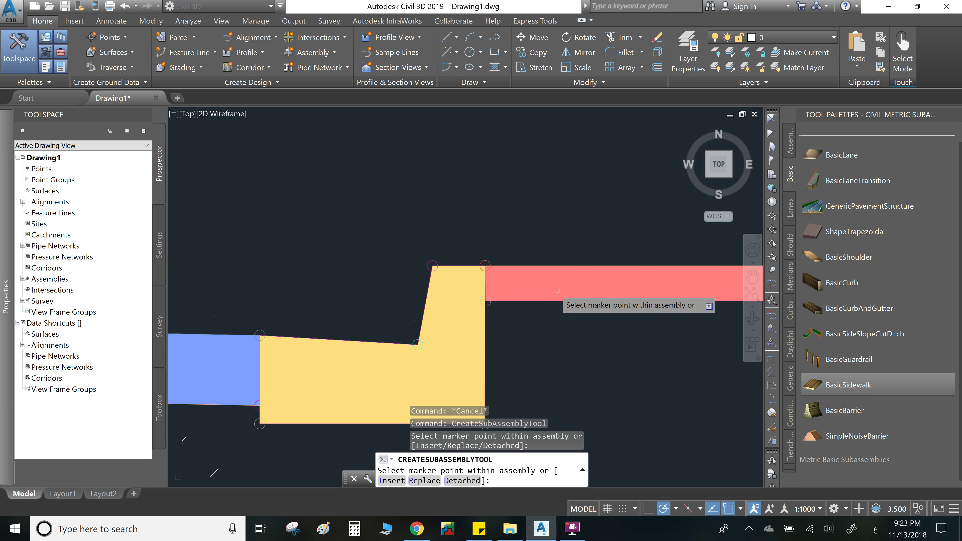
scroll(488, 264, "down", 6)
scroll(438, 287, "up", 6)
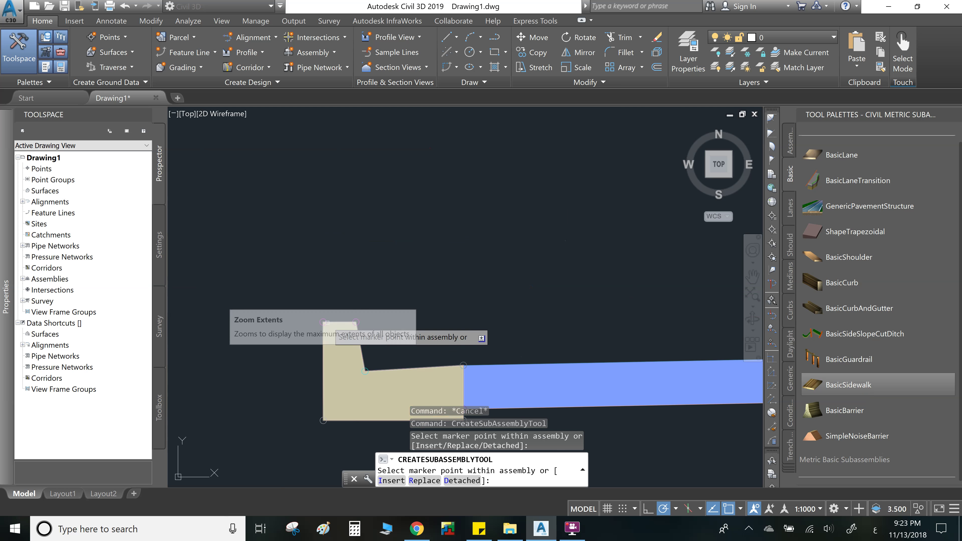
scroll(529, 310, "down", 6)
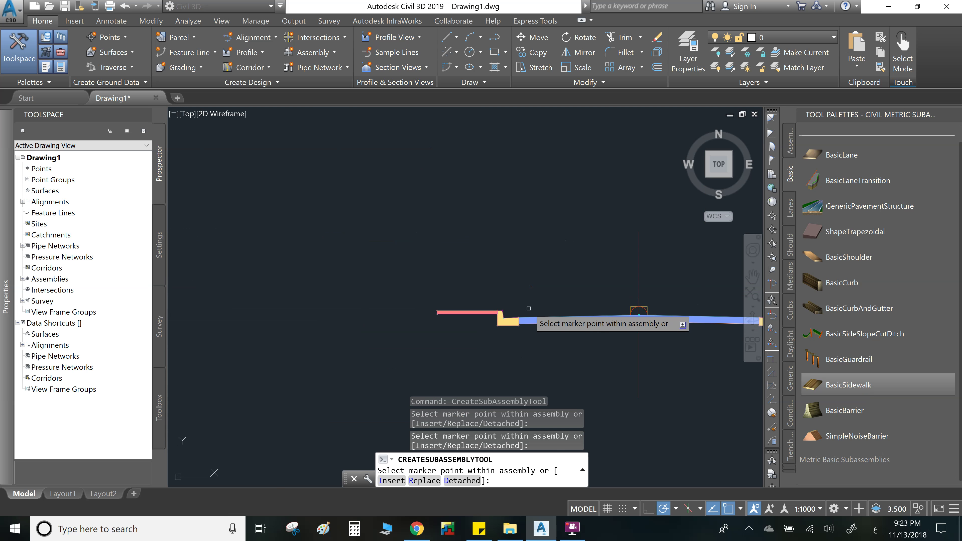
right_click(564, 278)
left_click(578, 286)
scroll(644, 294, "down", 3)
scroll(681, 281, "up", 5)
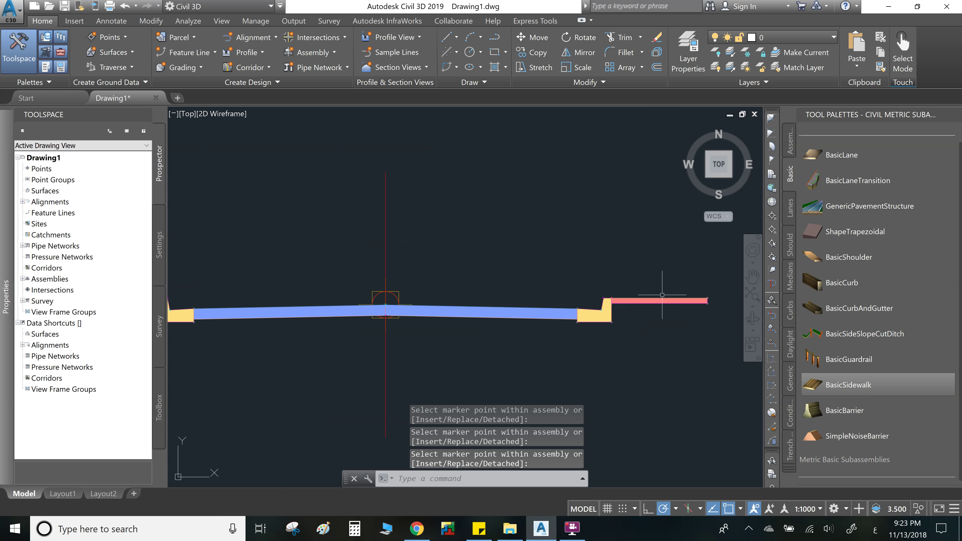
- Select the right-hand sidewalk subassembly and display its design parameters
scroll(662, 295, "up", 2)
left_click(636, 247)
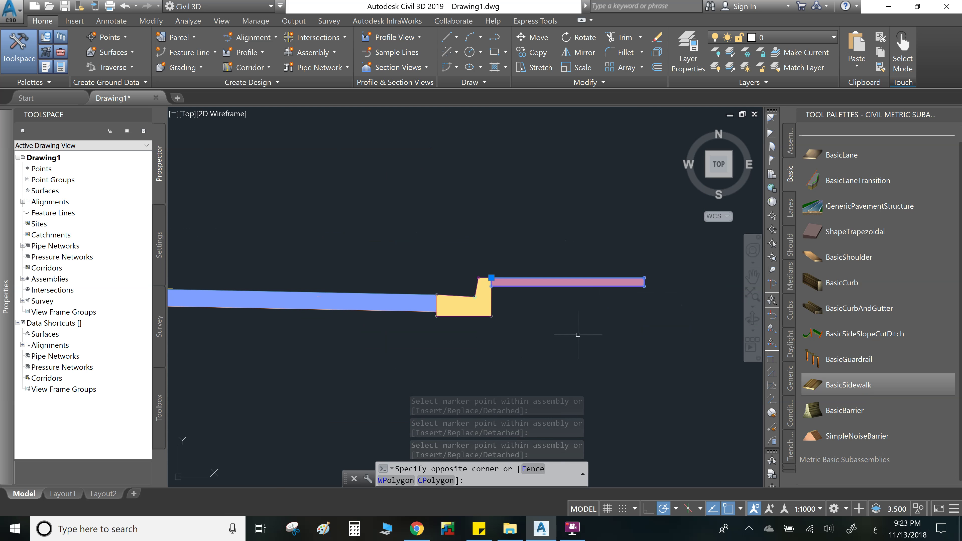
left_click(578, 335)
mouse_move(3, 287)
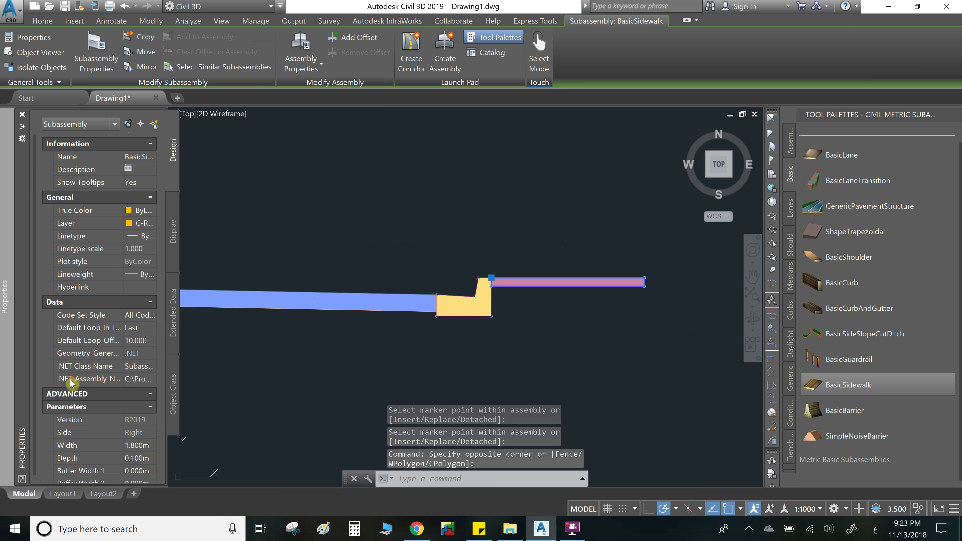
scroll(71, 384, "down", 1)
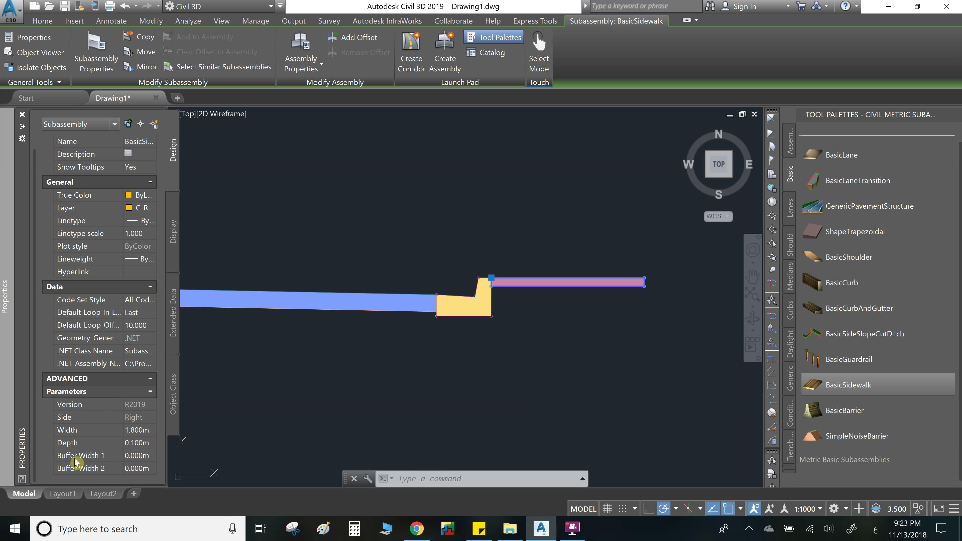
left_click(125, 456)
type("0.5")
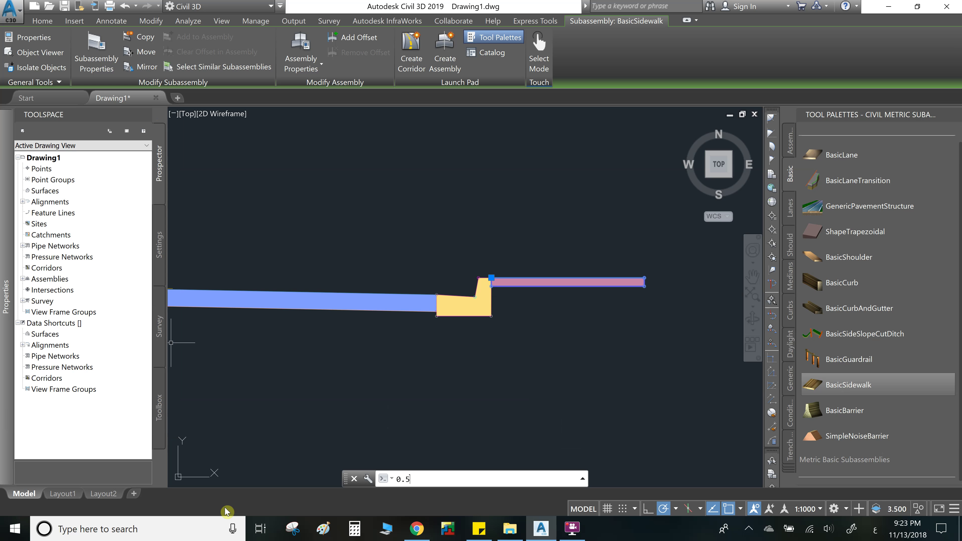
key("Return")
- Set Buffer Width 1 of the right-hand sidewalk to 0.5 m and clear the selection
mouse_move(108, 446)
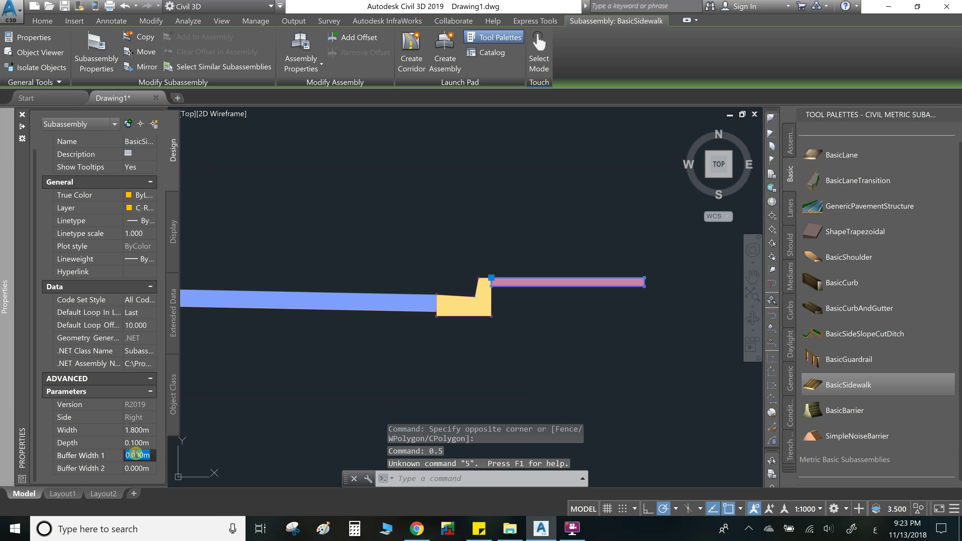
type("0.5")
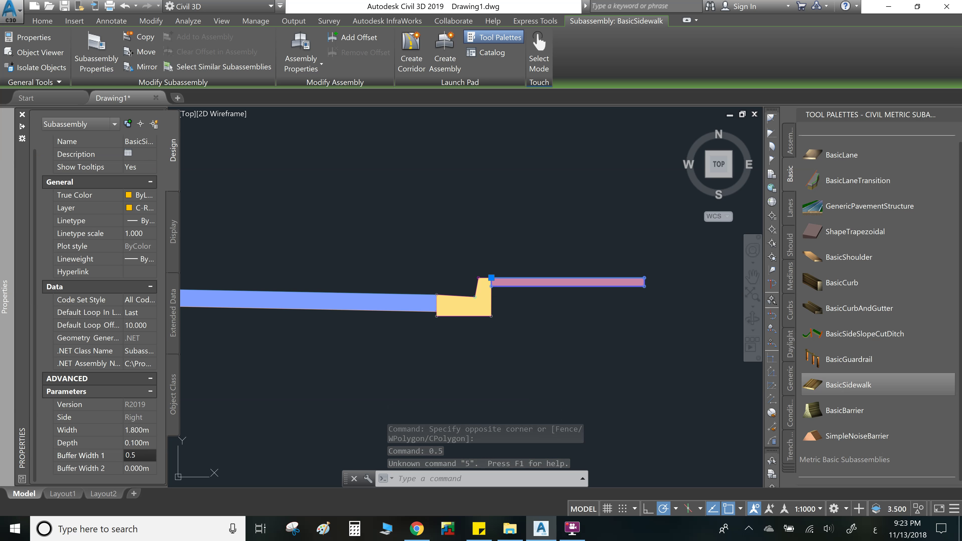
key("Tab")
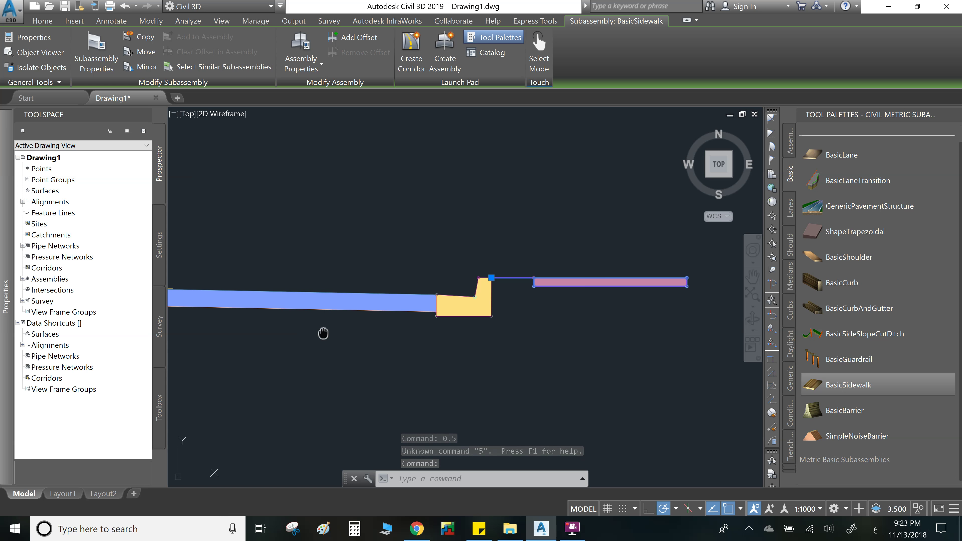
middle_click_drag(322, 332, 677, 327)
scroll(438, 313, "down", 2)
key("Escape")
key("Escape")
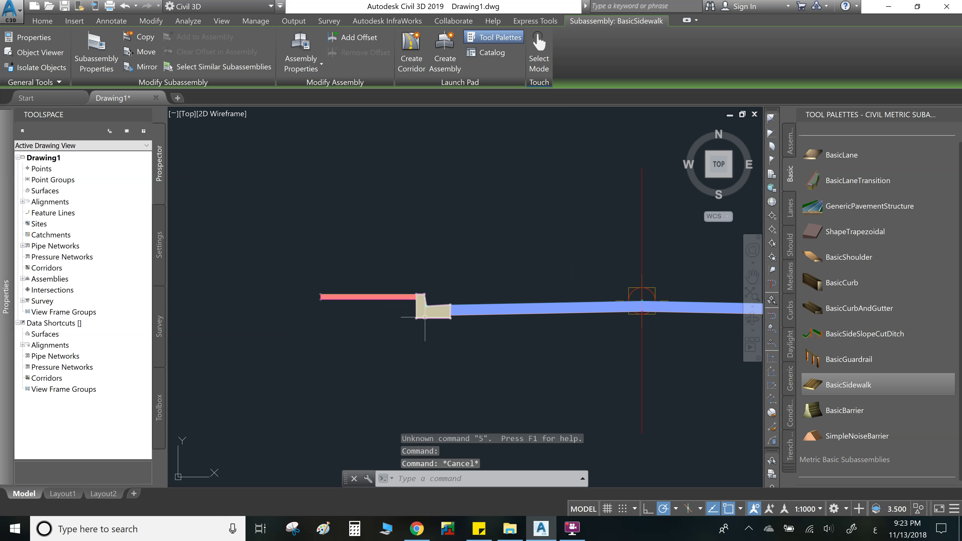
- Select the left-hand sidewalk subassembly and display its design parameters
left_click(356, 322)
left_click(314, 271)
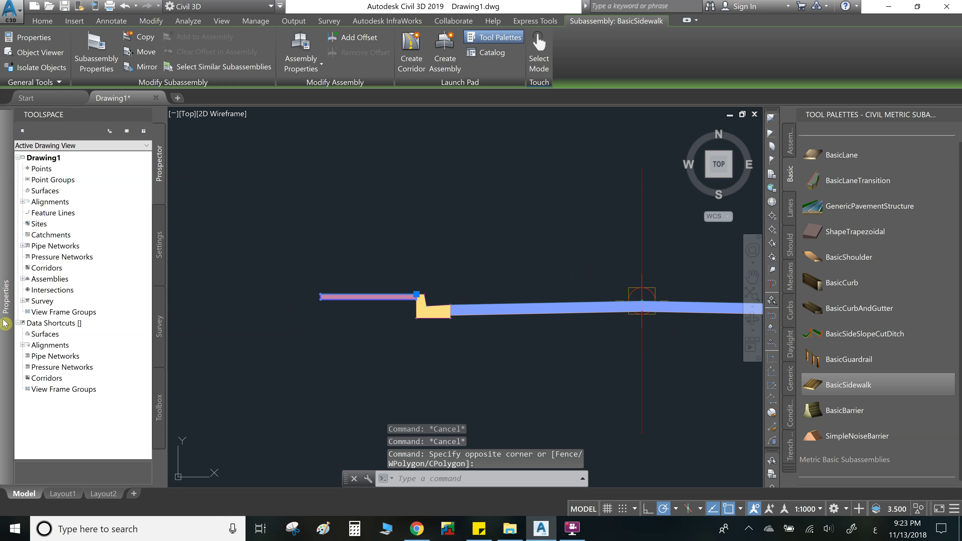
mouse_move(5, 323)
scroll(78, 408, "down", 1)
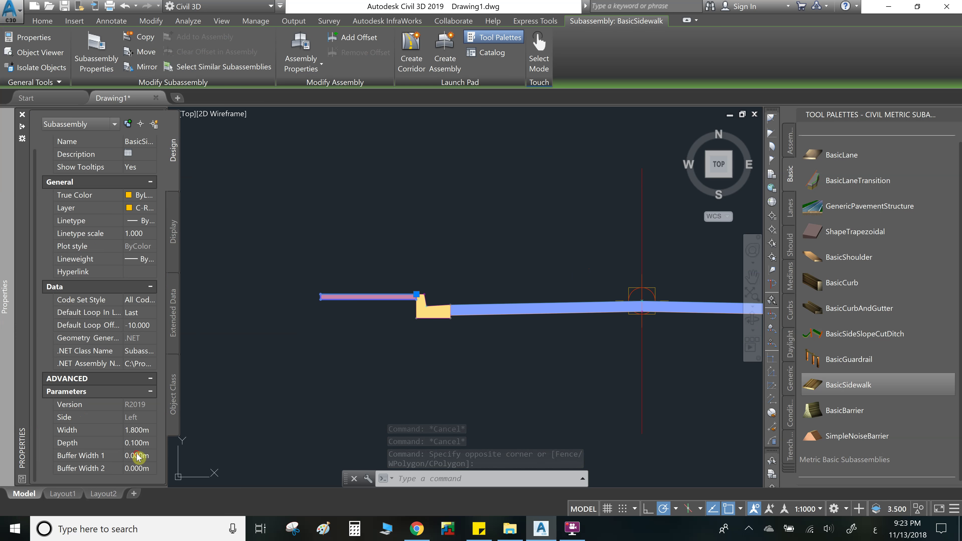
type("0.")
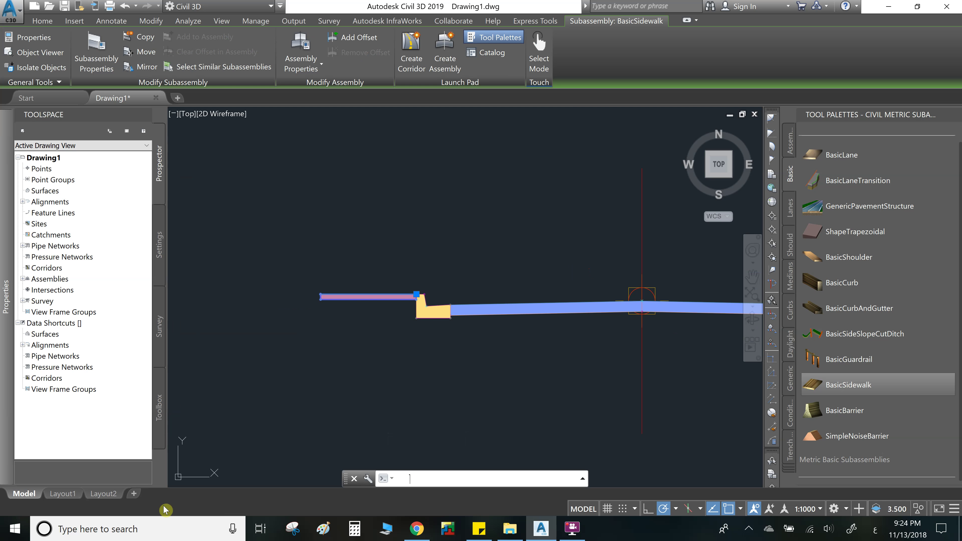
type("5")
key("Return")
- Set Buffer Width 1 of the left-hand sidewalk to 0.5 m and clear the selection
mouse_move(3, 341)
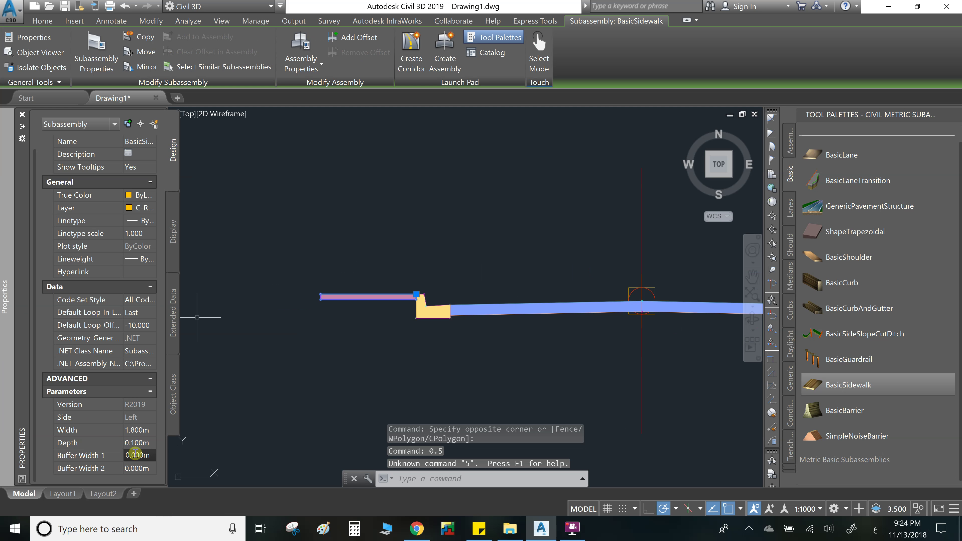
type("0.5")
key("Tab")
scroll(464, 388, "down", 3)
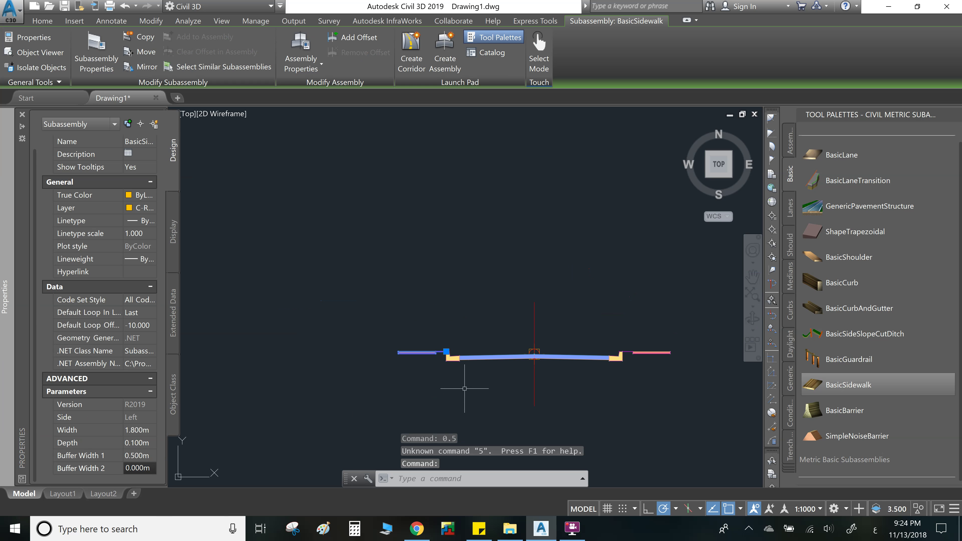
middle_click_drag(465, 388, 408, 339)
key("Escape")
key("Escape")
scroll(413, 338, "up", 2)
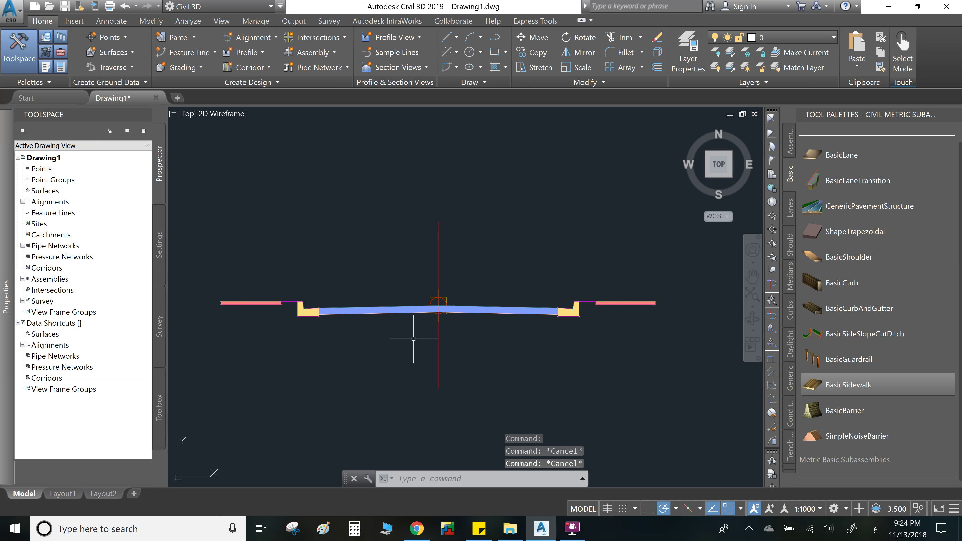
scroll(419, 337, "up", 2)
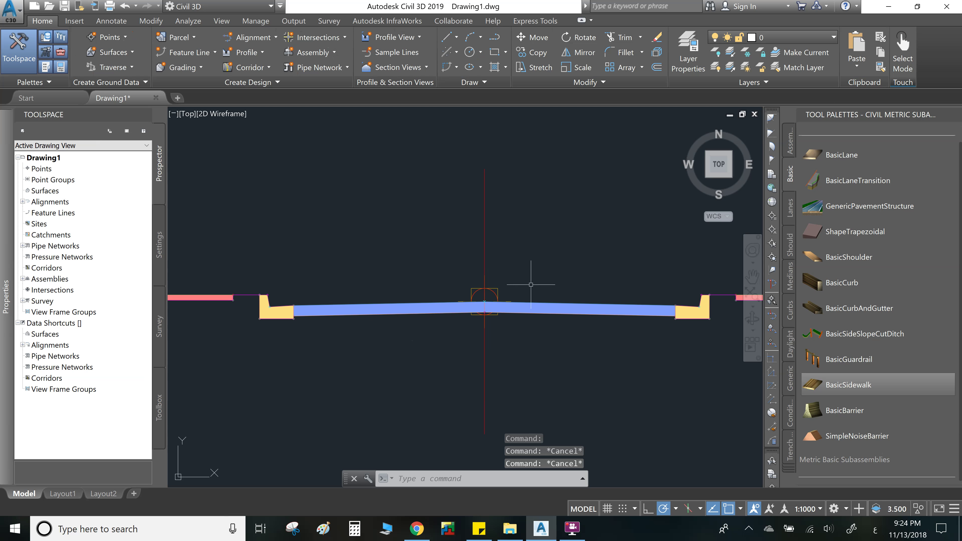
scroll(557, 303, "down", 2)
middle_click_drag(530, 334, 512, 323)
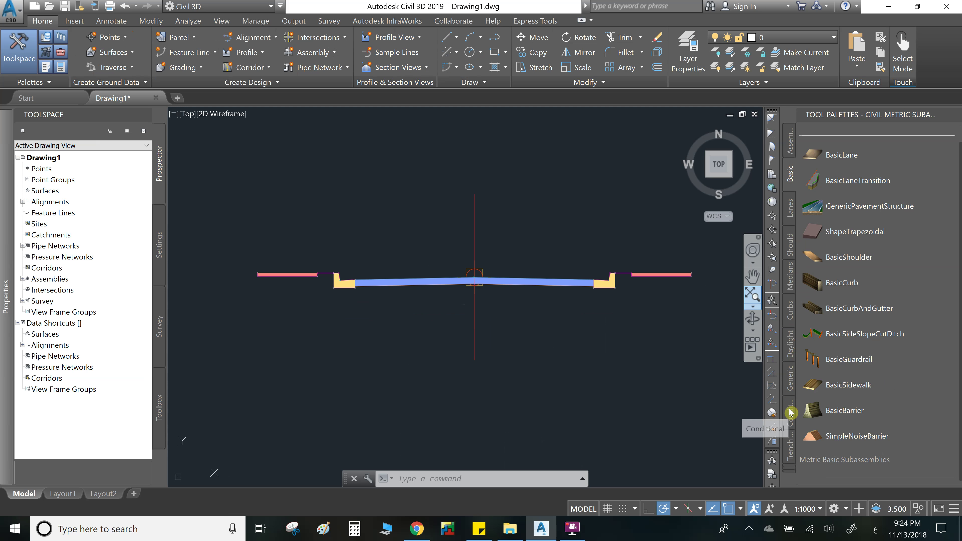
- Browse the Curbs, Generic, Conditional and Trench Pipes collections of metric subassemblies
left_click(792, 318)
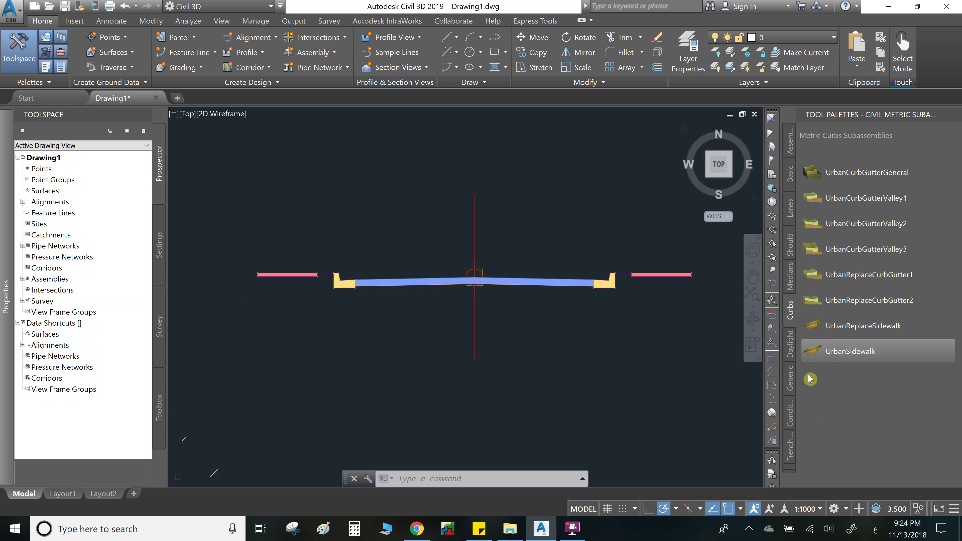
left_click(790, 379)
left_click(792, 413)
left_click(791, 448)
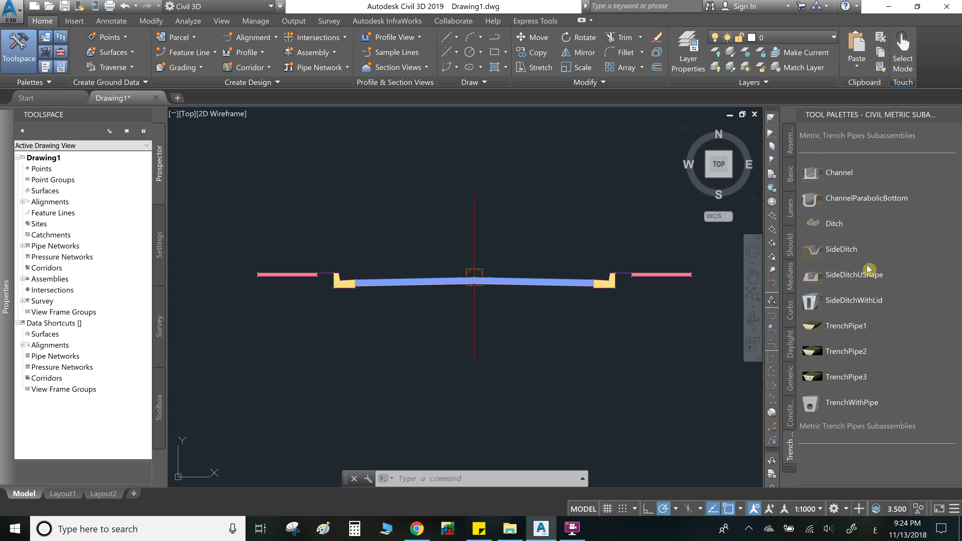
middle_click_drag(491, 311, 449, 290)
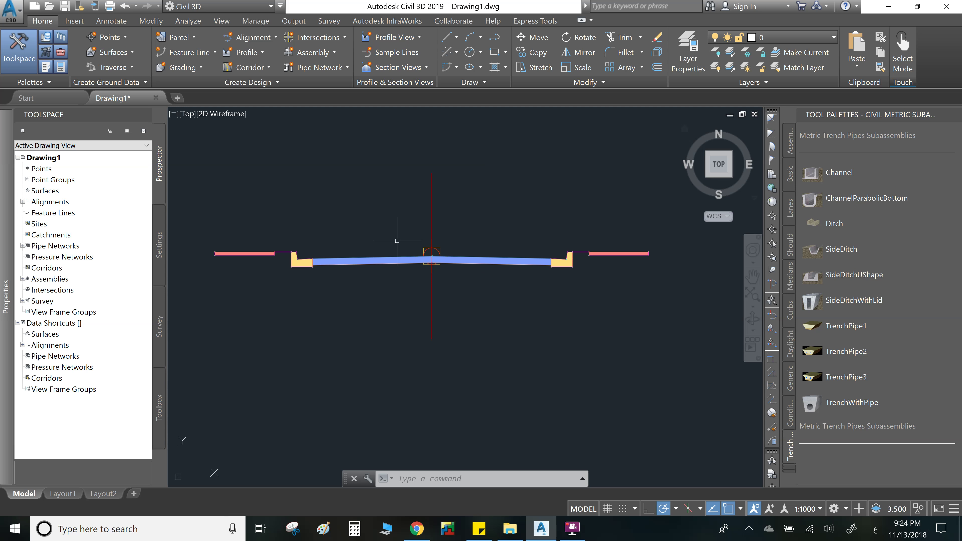
middle_click_drag(490, 220, 465, 251)
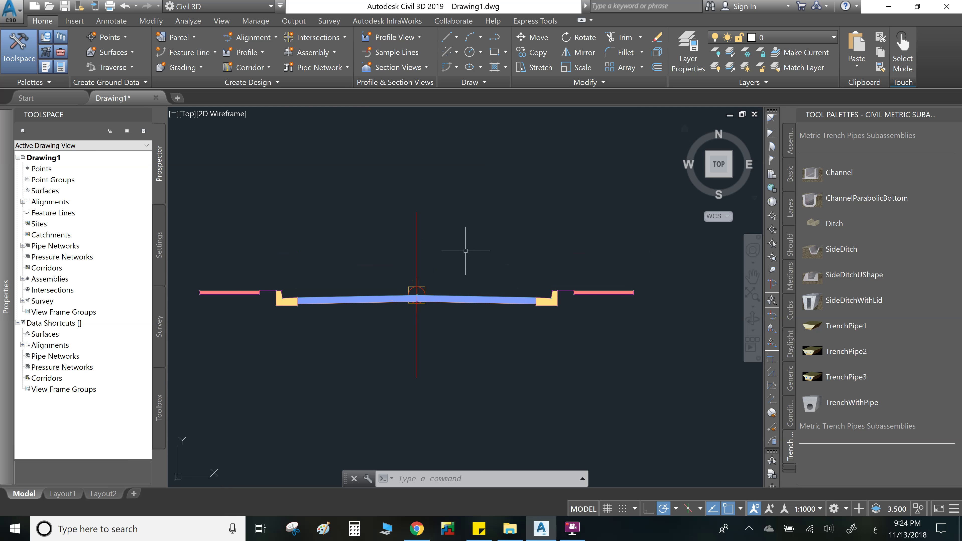
left_click(572, 528)
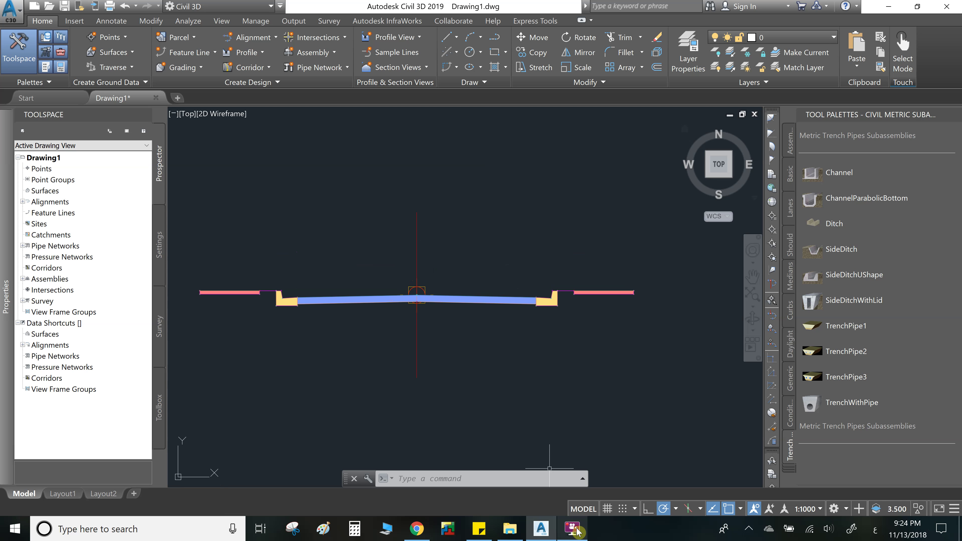